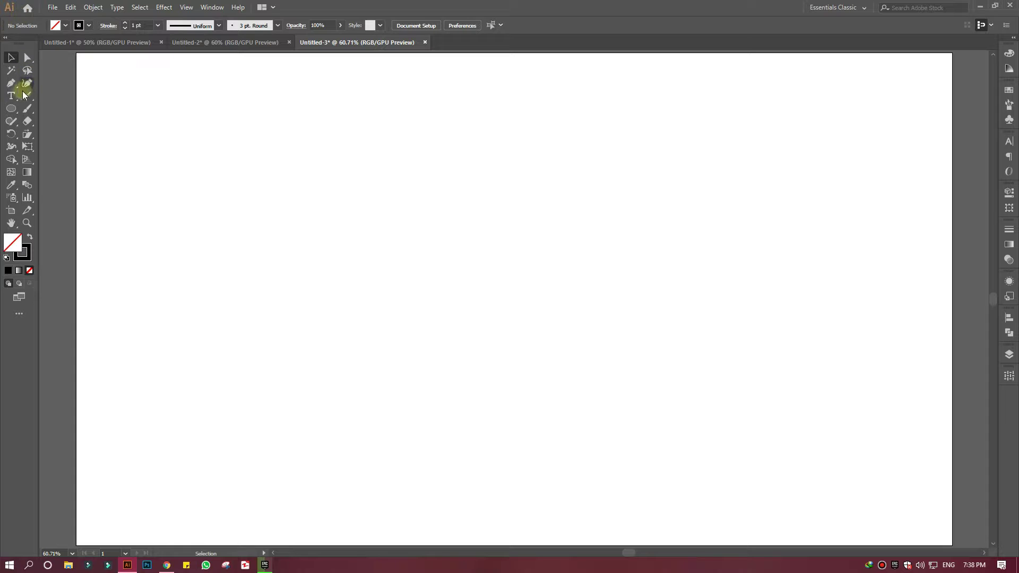
Draw a circle 300 px wide and 300 px high with the Ellipse tool in the lower middle of the artboard.
left_click(11, 108)
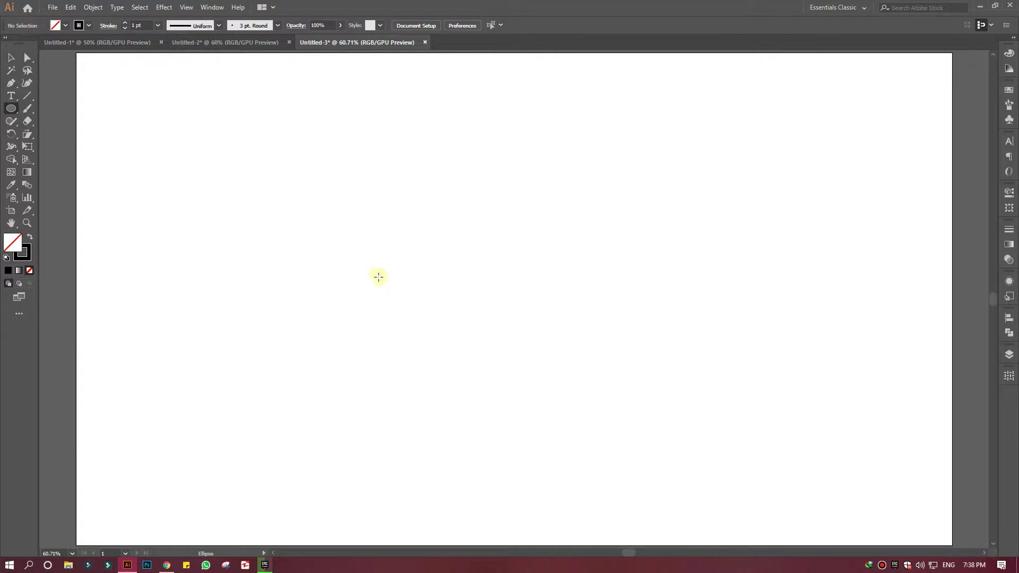
left_click(396, 328)
type("300")
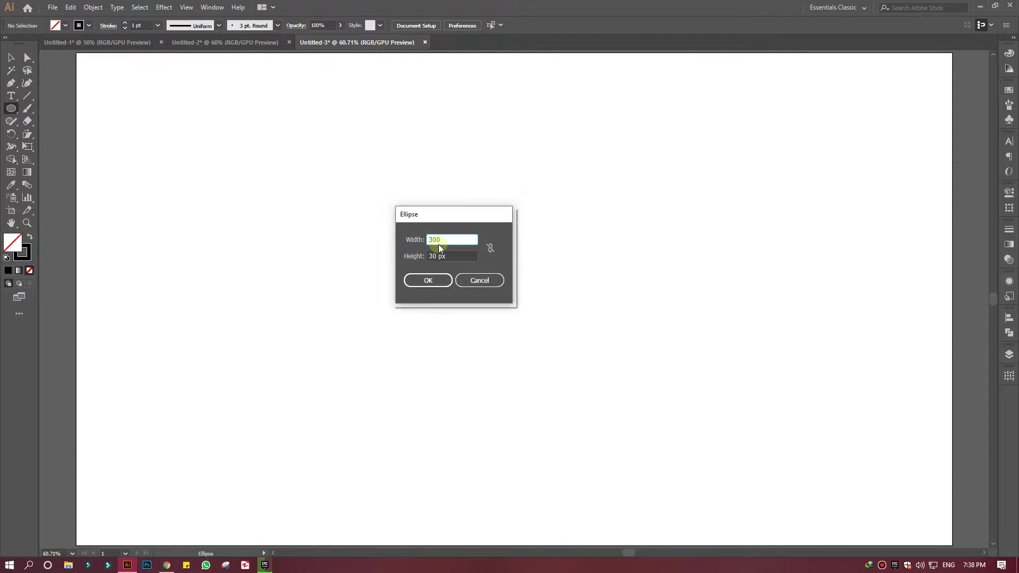
key("Tab")
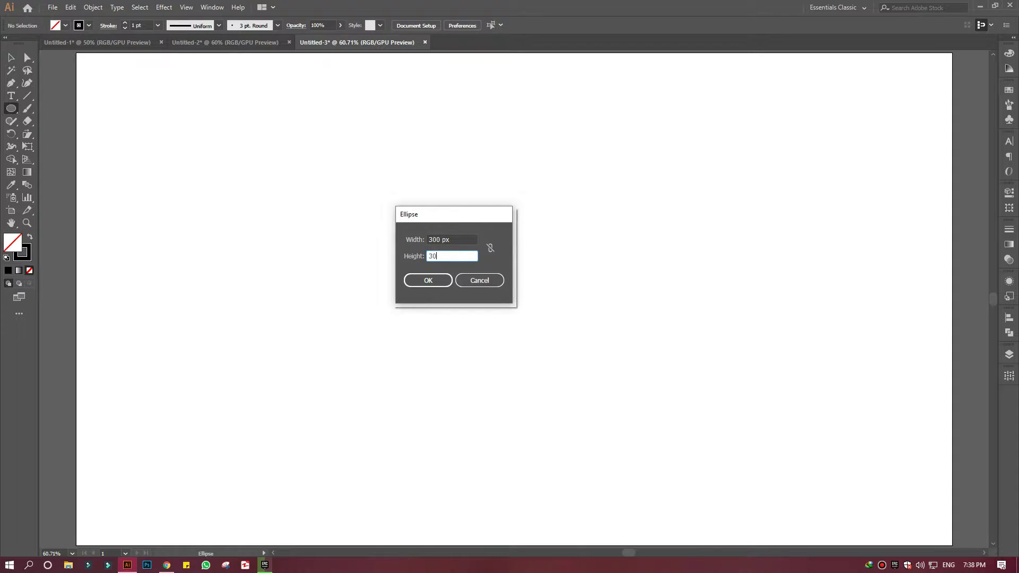
key("Return")
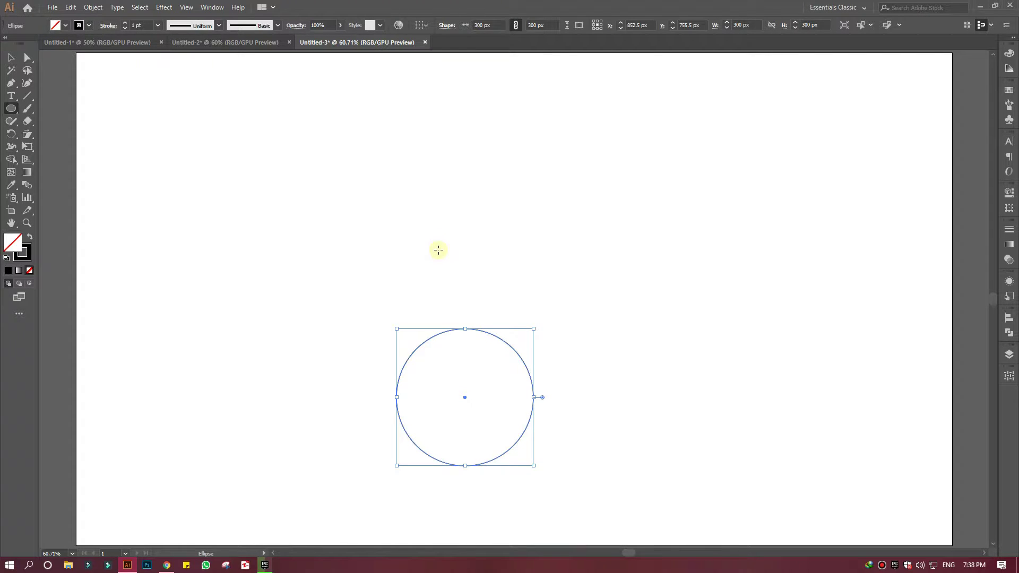
Draw a second circle, 30 px wide and 30 px high, near the centre of the large circle.
left_click(456, 397)
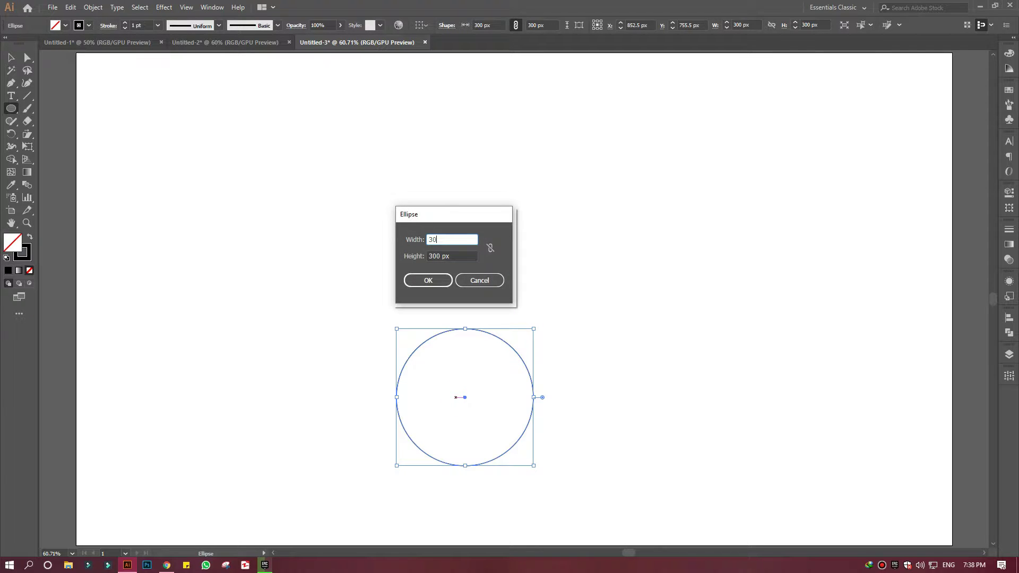
key("Tab")
type("30")
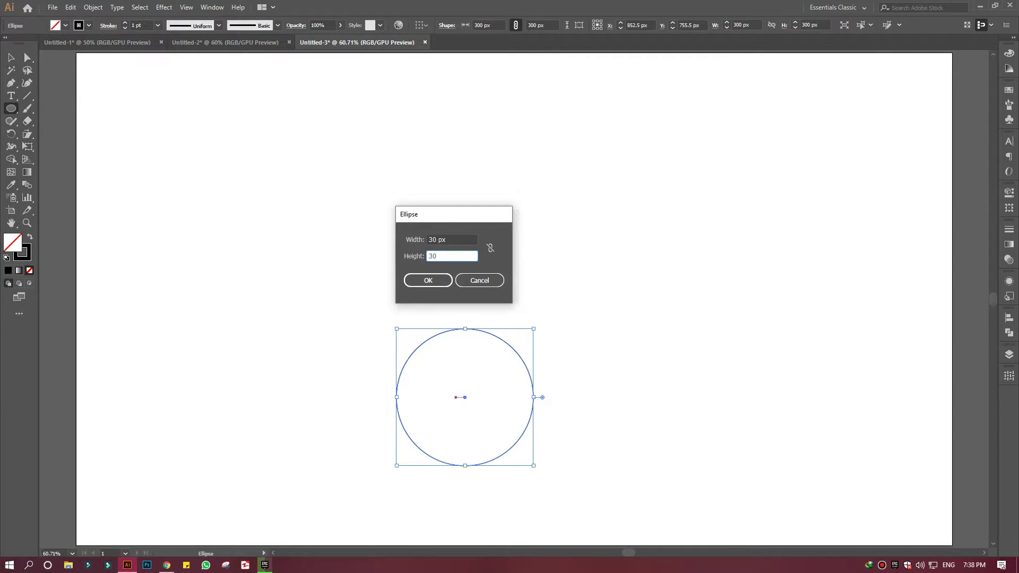
key("Return")
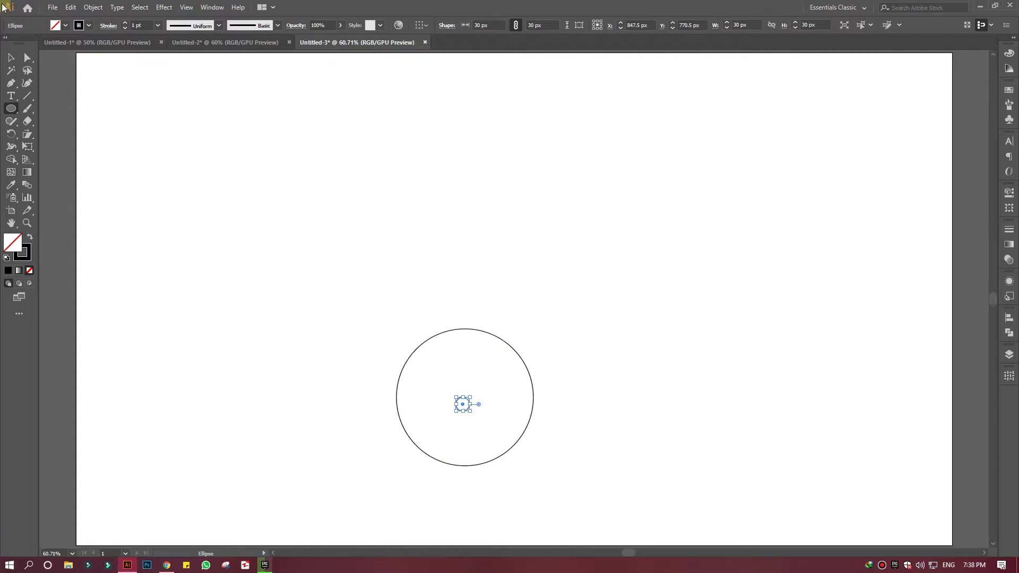
Select both circles and align their centres horizontally and vertically.
left_click(10, 58)
left_click(379, 344)
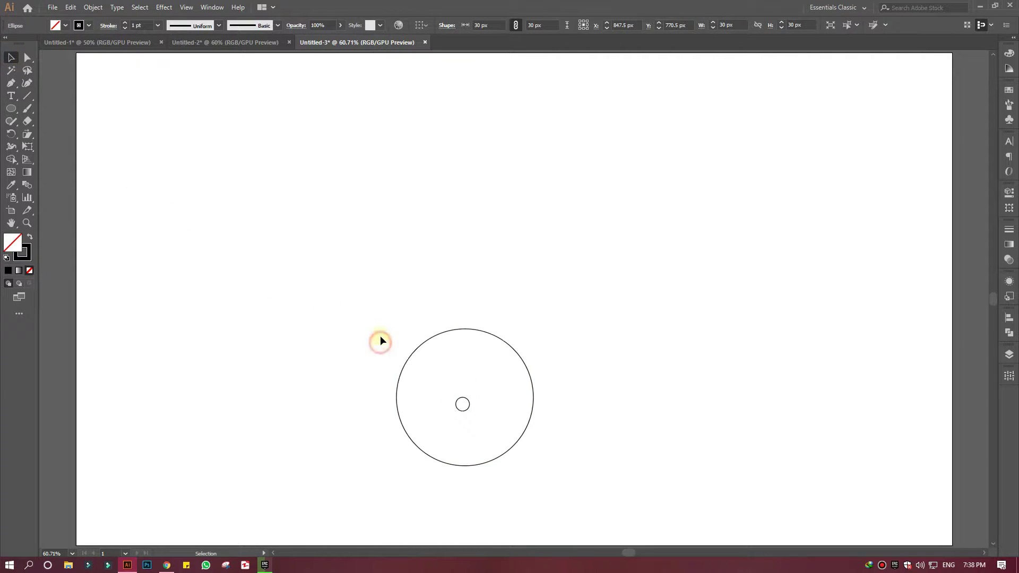
left_click_drag(377, 326, 509, 468)
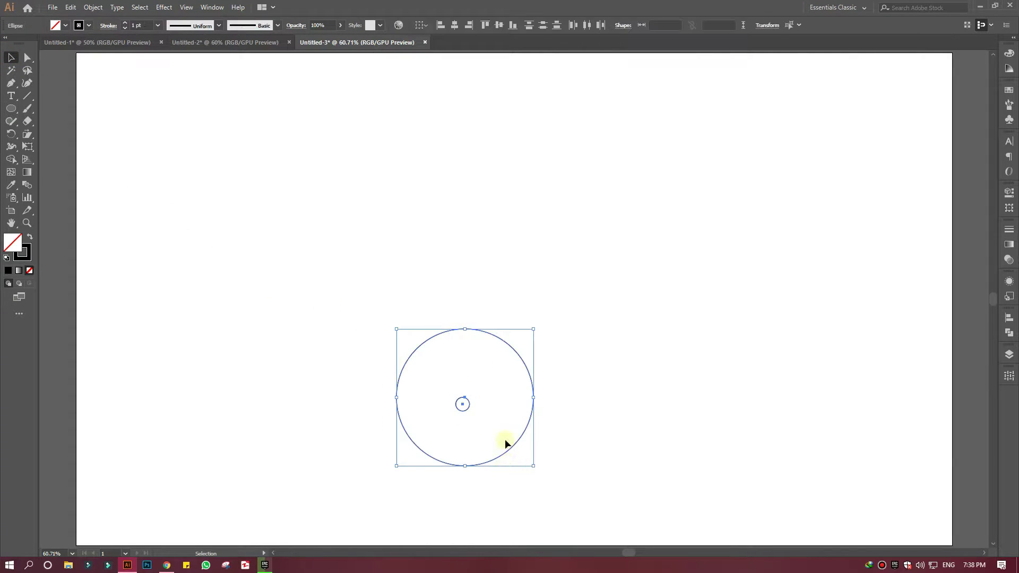
left_click(454, 25)
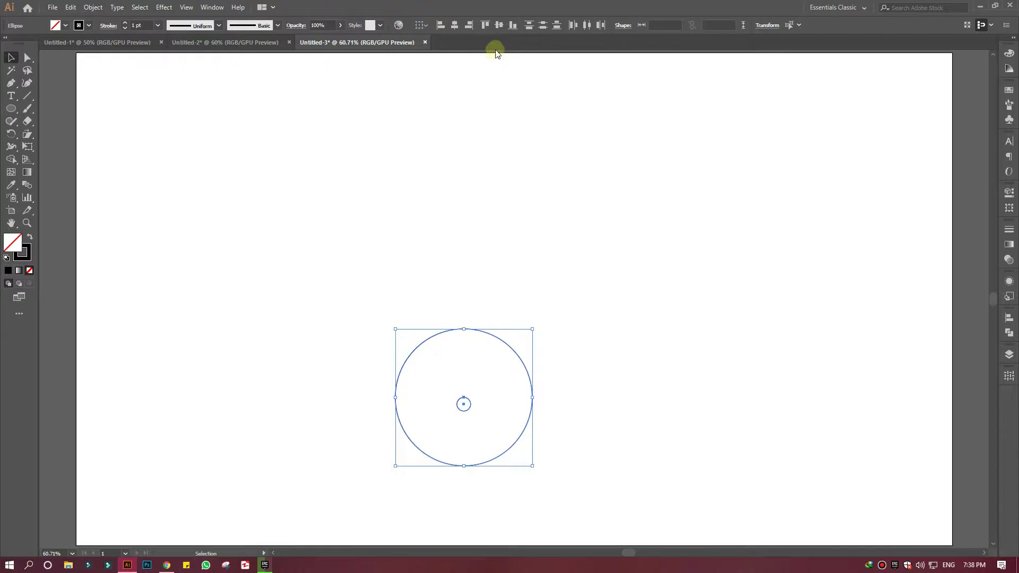
left_click(498, 26)
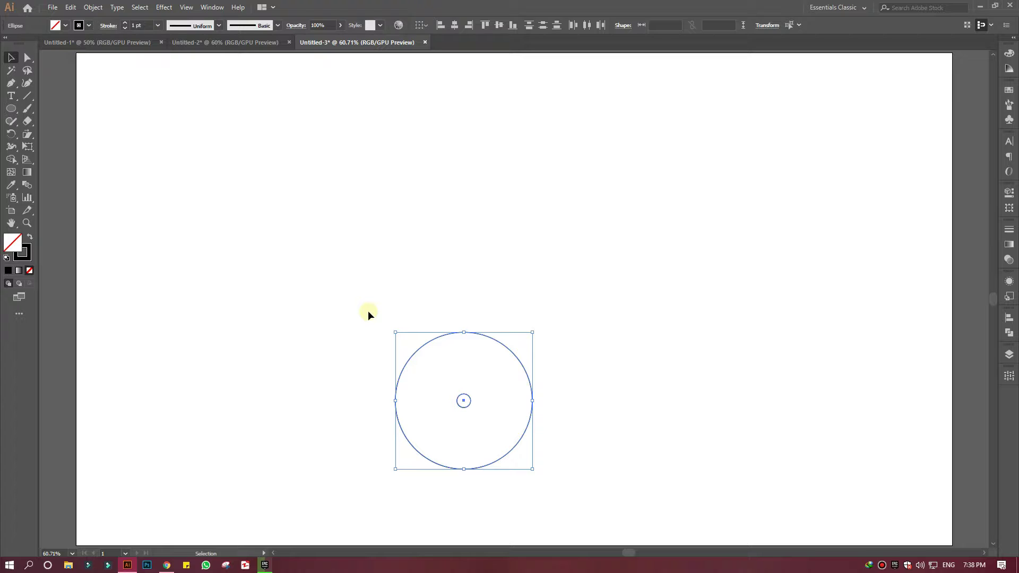
Make a blend between the two circles using Specified Steps spacing with 7 steps.
left_click(93, 7)
mouse_move(169, 283)
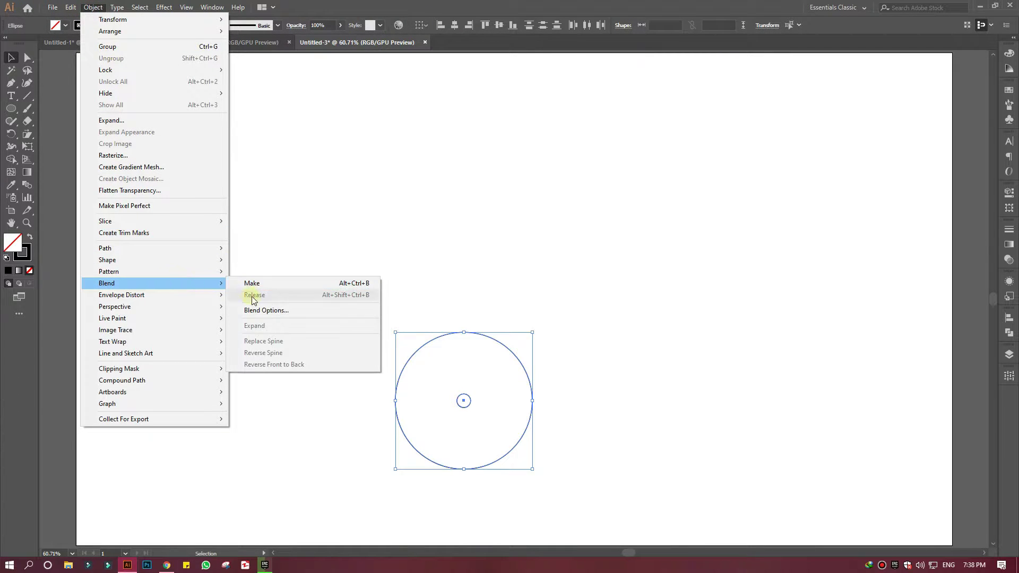
left_click(259, 308)
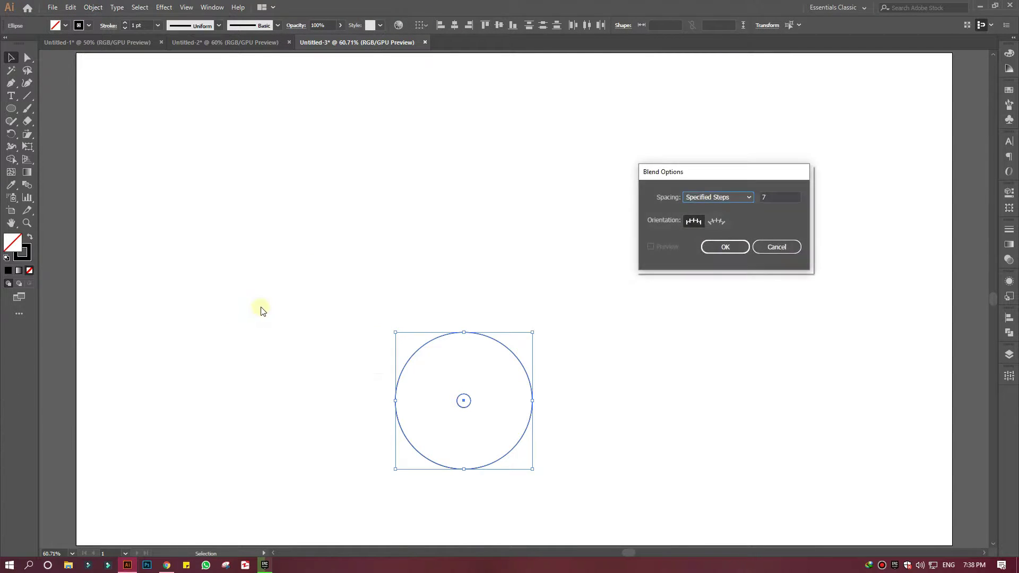
left_click(744, 247)
left_click(71, 7)
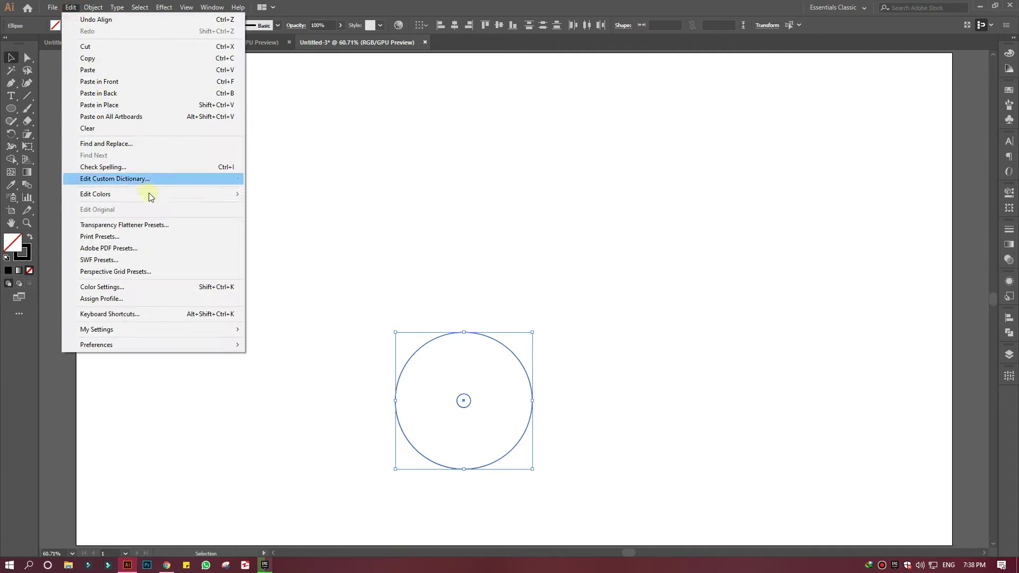
left_click(93, 7)
mouse_move(170, 273)
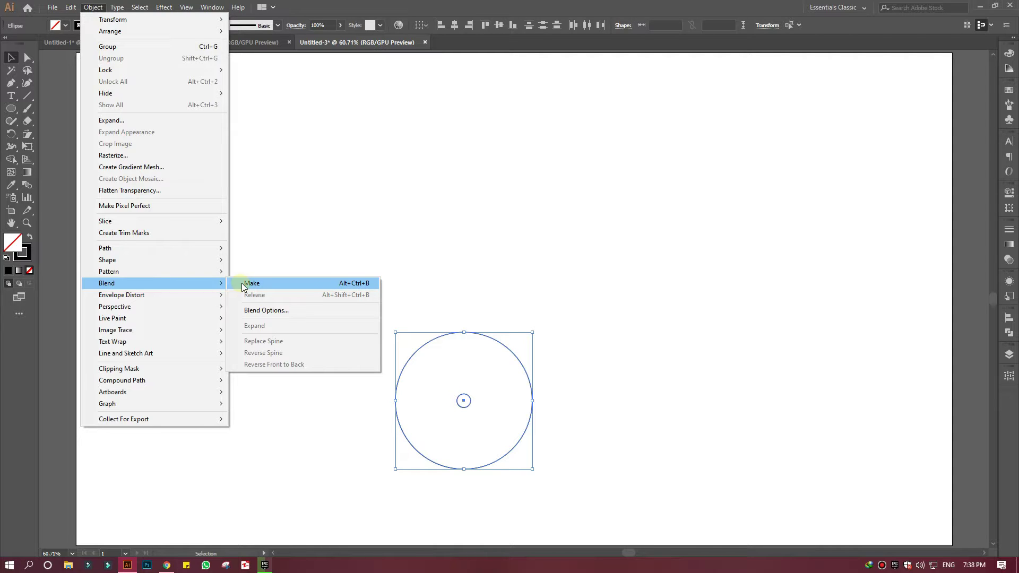
left_click(242, 284)
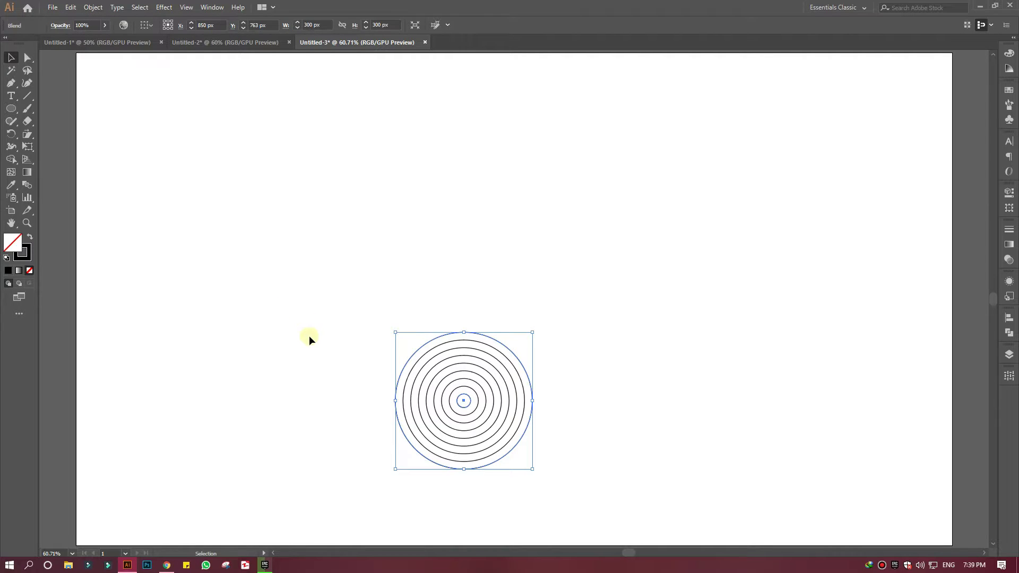
Expand the blend into separate concentric circle paths.
left_click(71, 7)
mouse_move(93, 7)
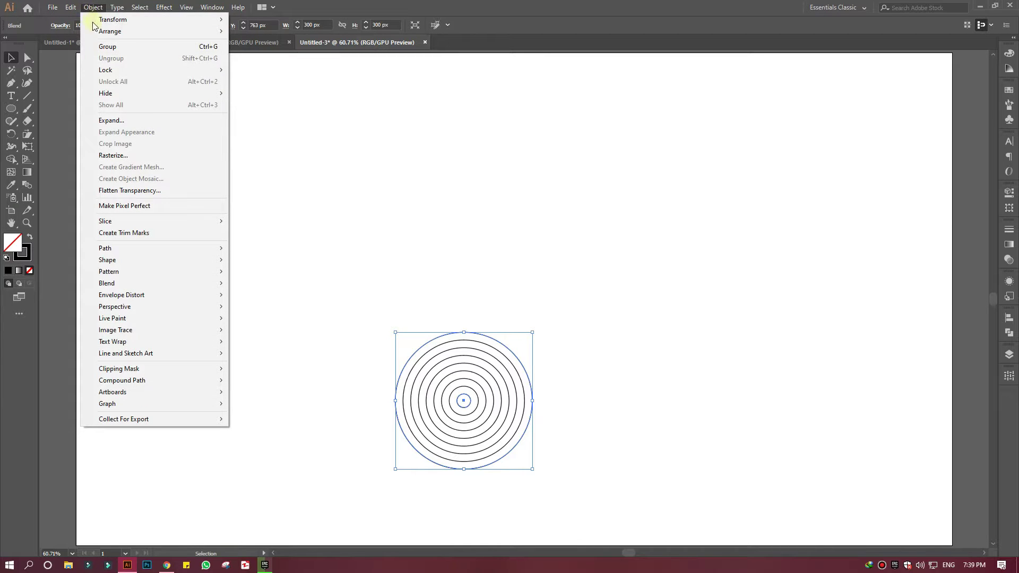
left_click(121, 122)
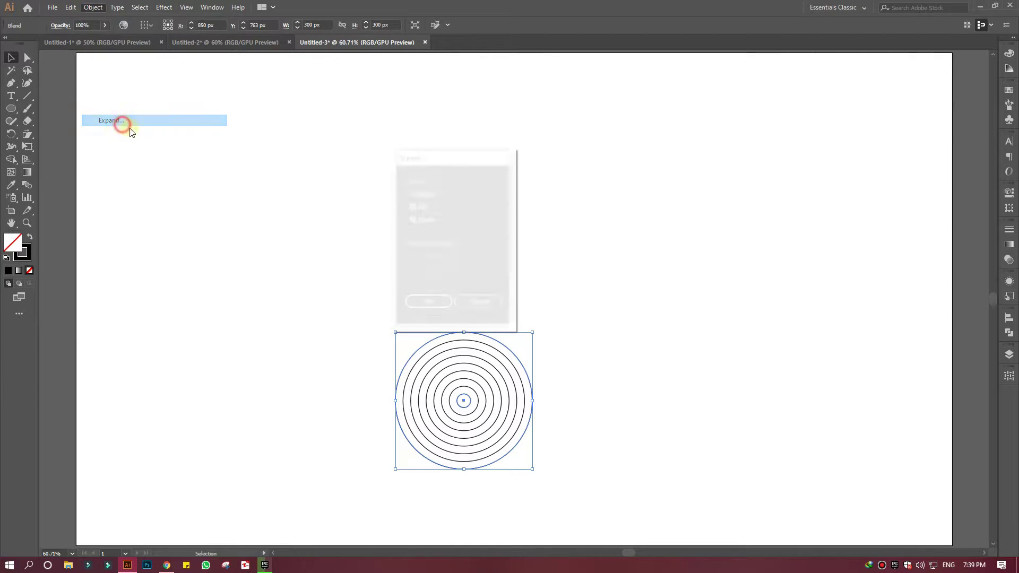
left_click(428, 305)
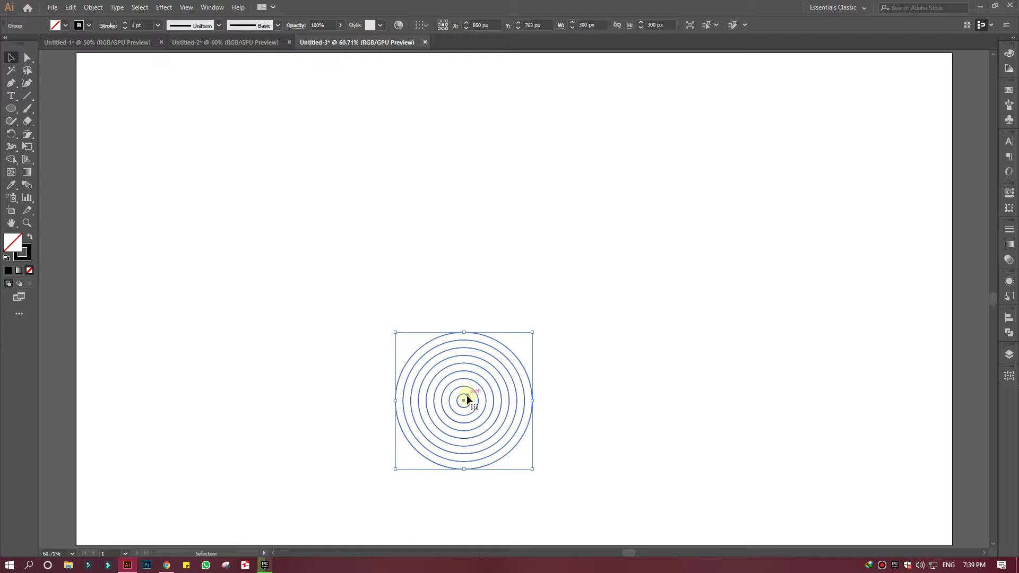
Enlarge the concentric circle group proportionally to about 568 px and move its centre to about X 593 px, Y 360 px.
left_click_drag(464, 400, 397, 271)
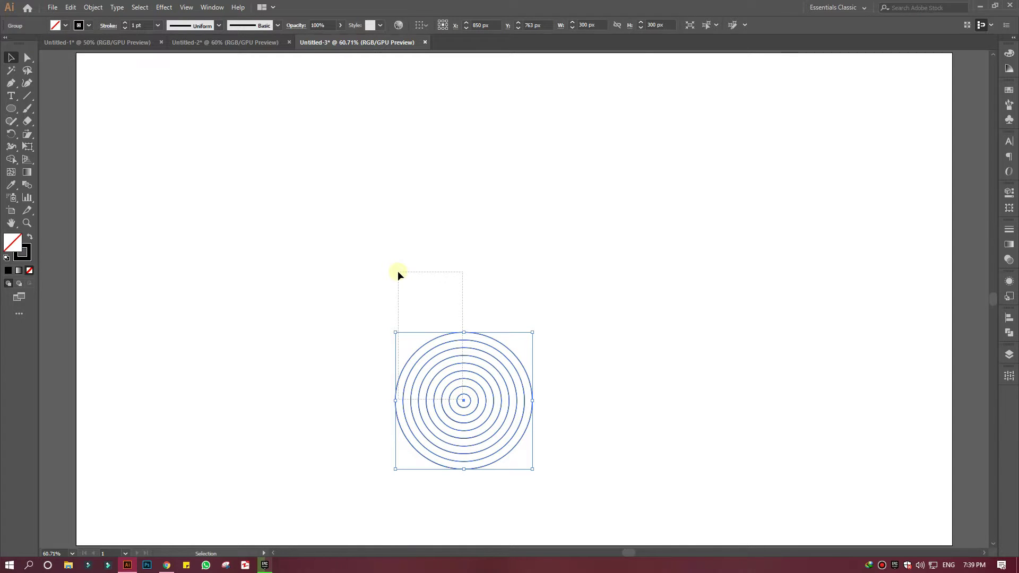
left_click(462, 401)
left_click_drag(463, 401, 364, 259)
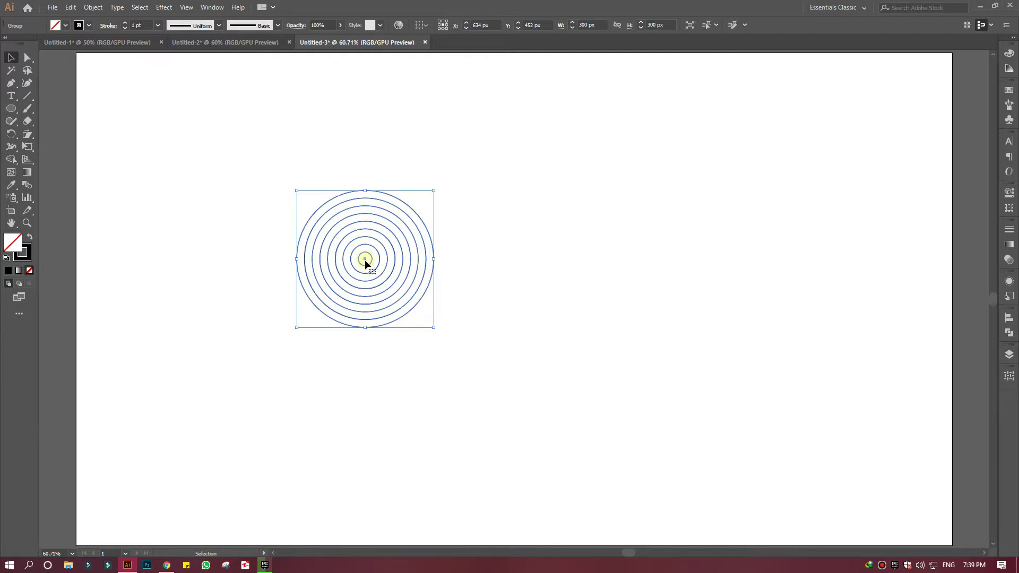
left_click_drag(435, 325, 494, 394)
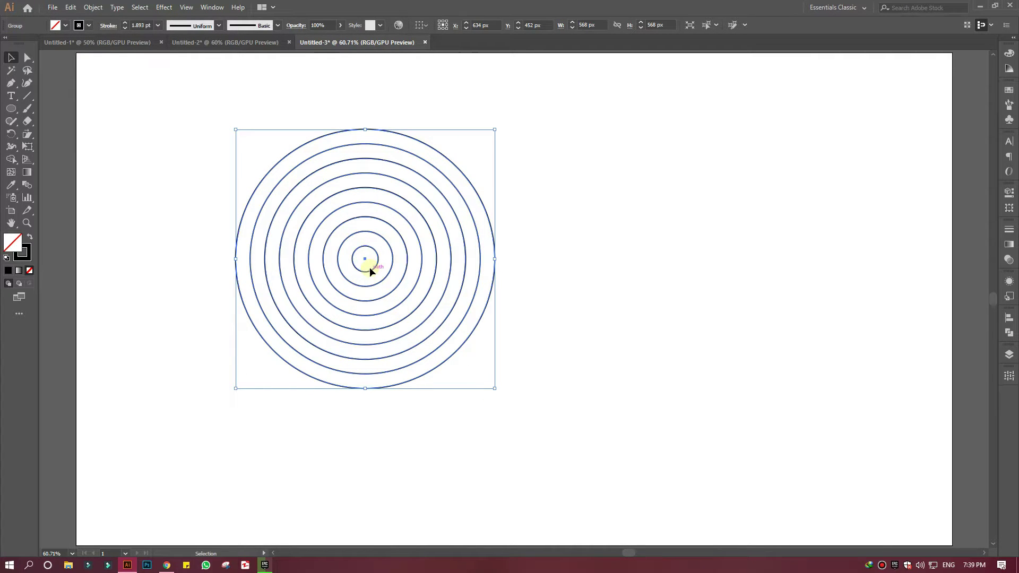
left_click_drag(369, 270, 346, 217)
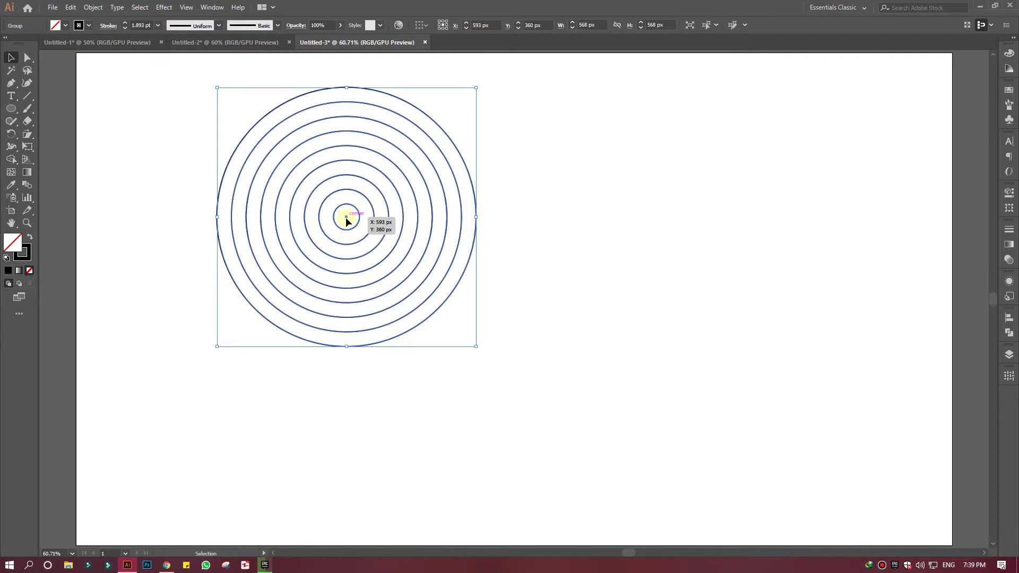
Duplicate the circle group in front and move the copy horizontally to X 877 px, centring it on the original's outer edge.
left_click(78, 7)
left_click(86, 57)
left_click(71, 7)
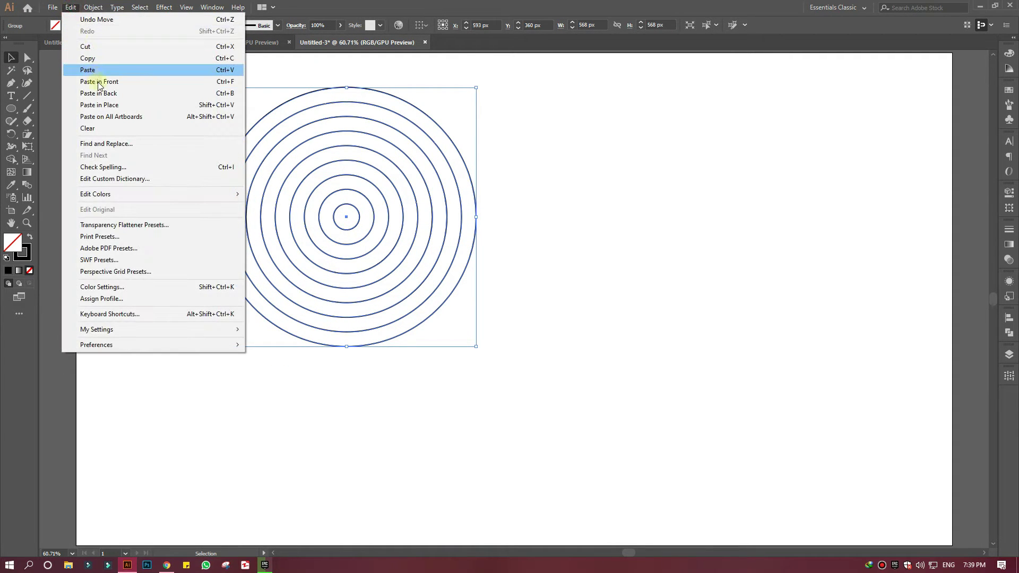
left_click(98, 83)
left_click_drag(346, 217, 477, 219)
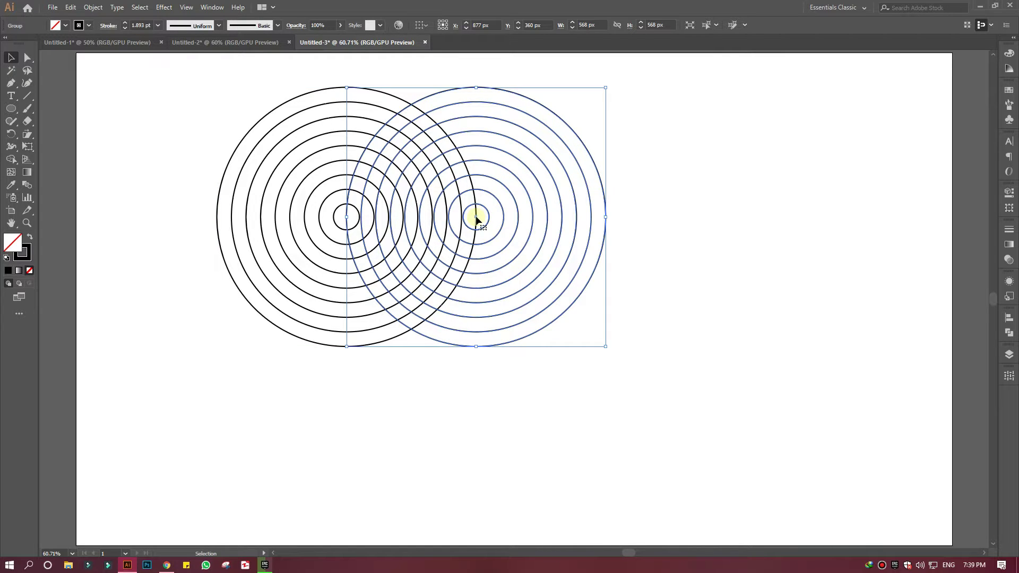
Duplicate the second circle group in front and centre the copy on the lower intersection of both outer circles, at about X 735 px, Y 612 px.
left_click(70, 8)
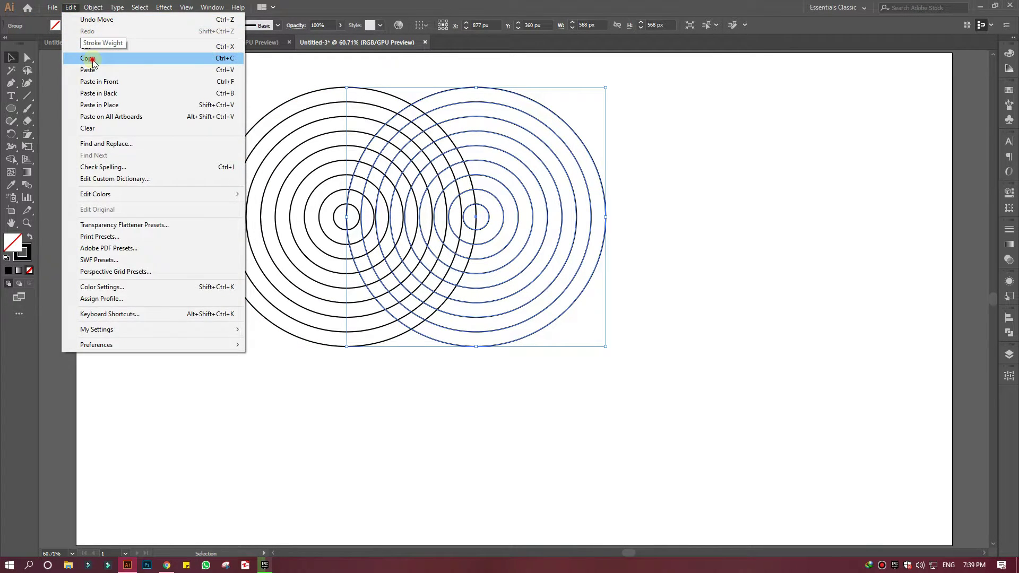
left_click(90, 58)
left_click(79, 9)
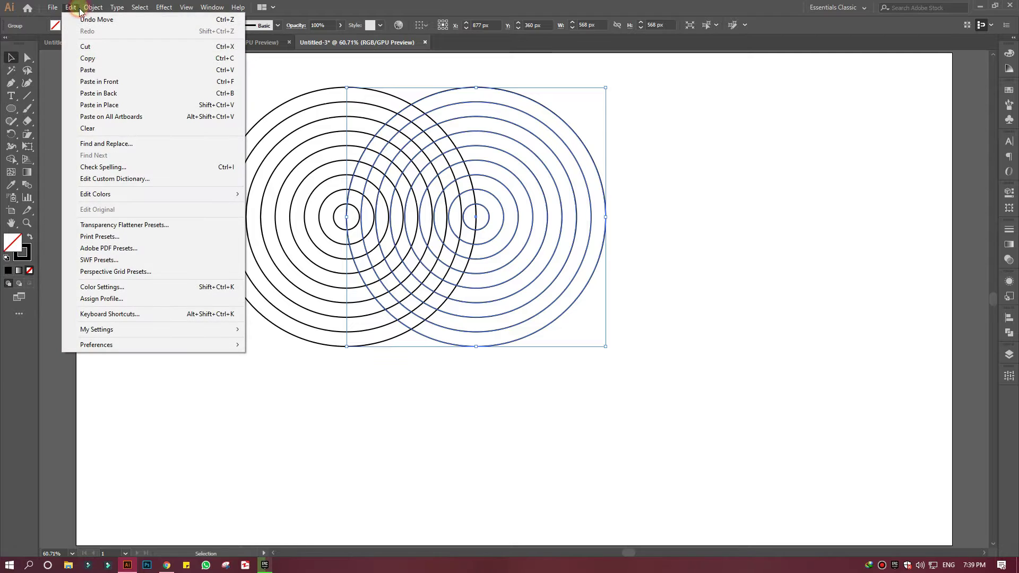
left_click(99, 81)
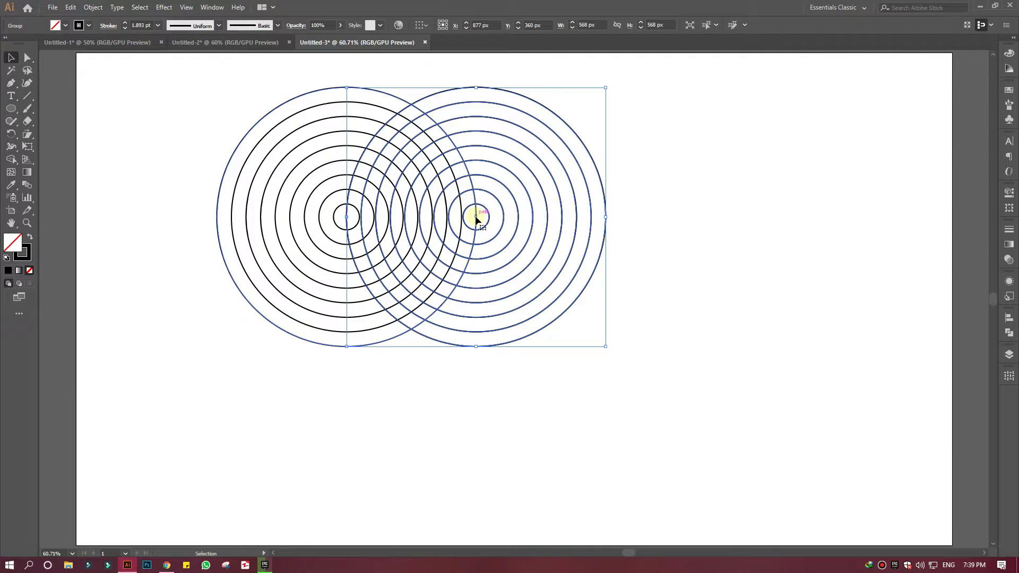
left_click_drag(477, 217, 542, 330)
key("ctrl+z")
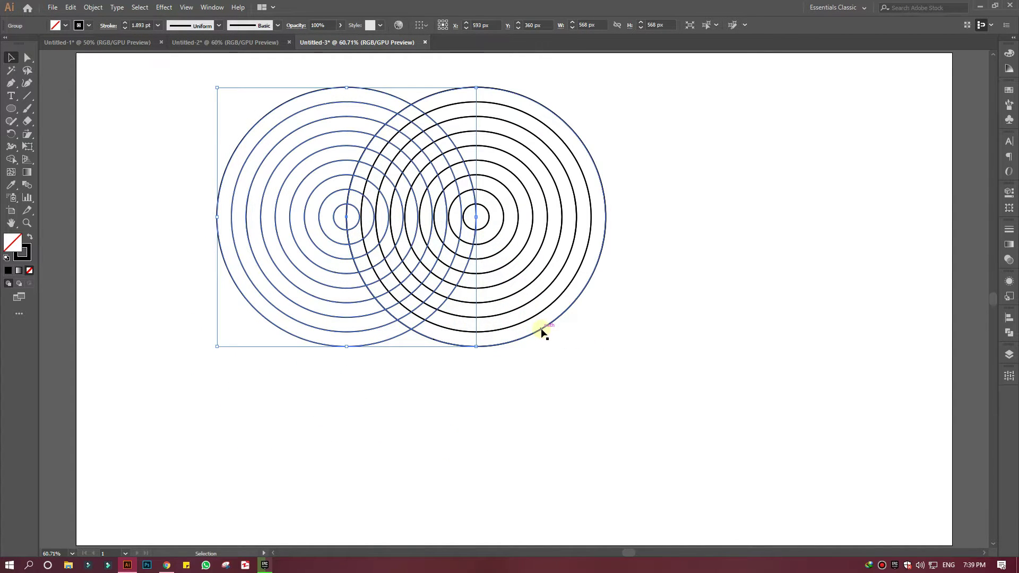
left_click(544, 325)
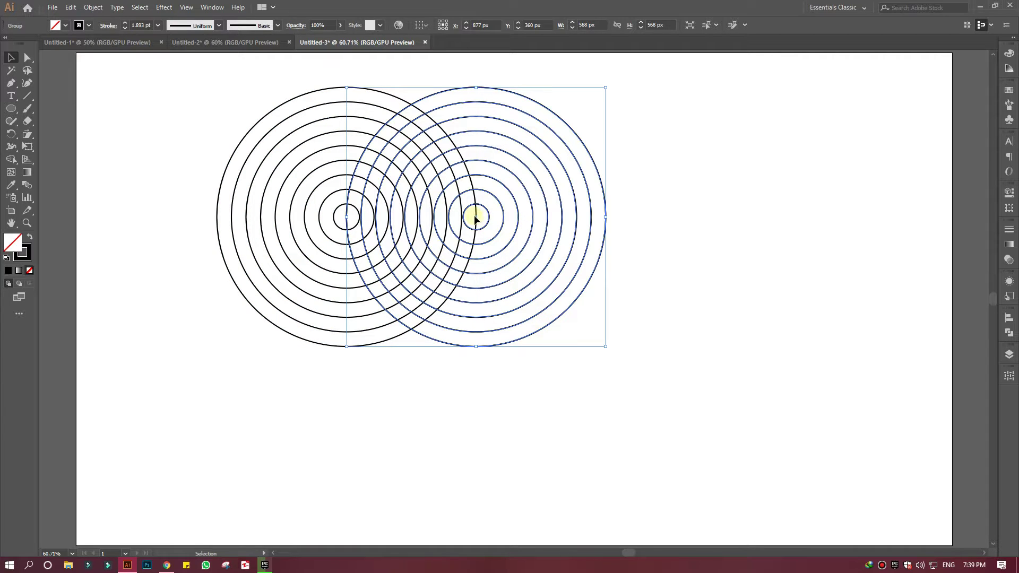
left_click_drag(476, 217, 411, 333)
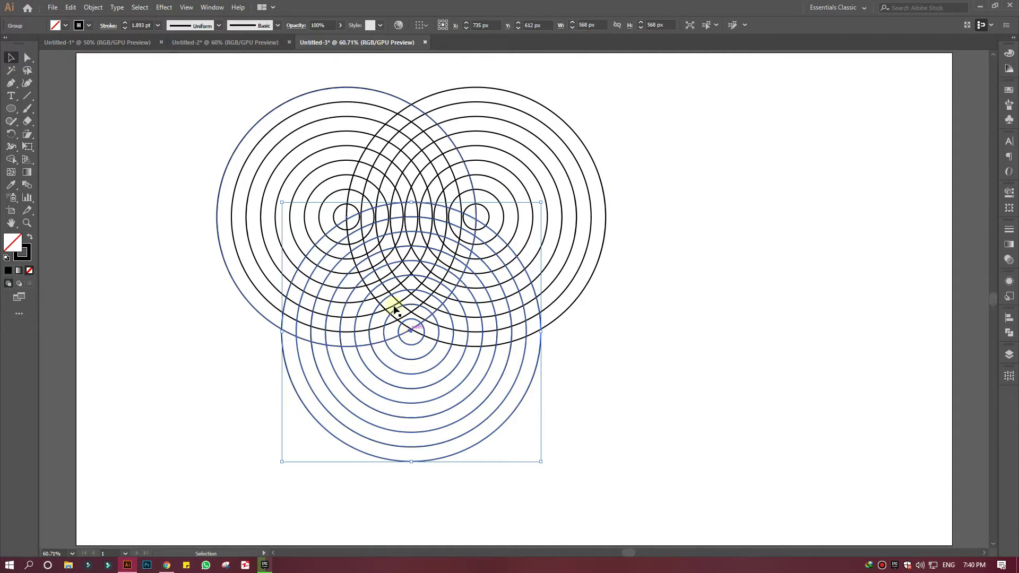
With Shape Builder and a black fill without stroke, merge overlap regions of the three circle groups into three curved bands joined along the lower-right arc.
left_click_drag(109, 90, 618, 425)
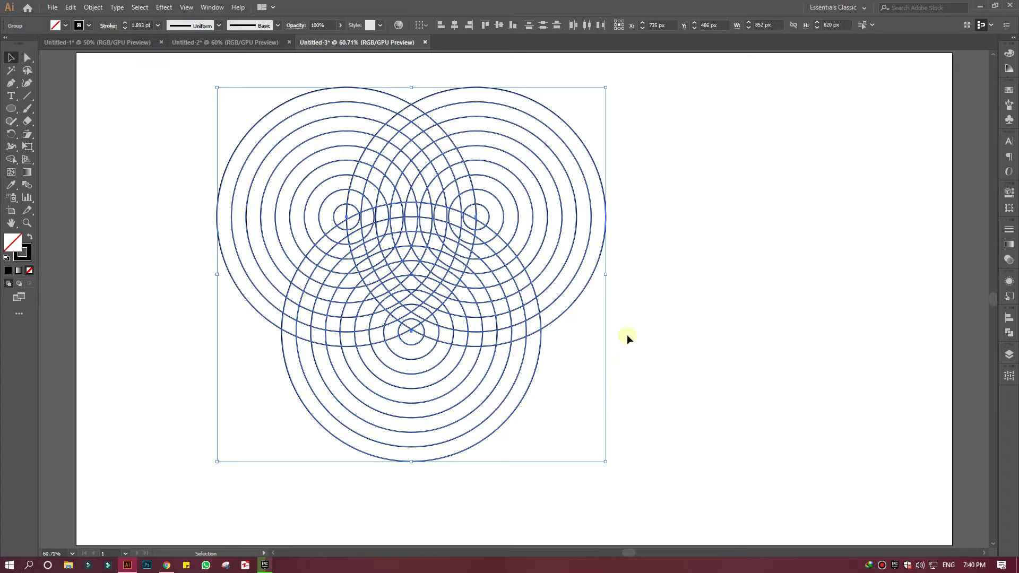
left_click(13, 160)
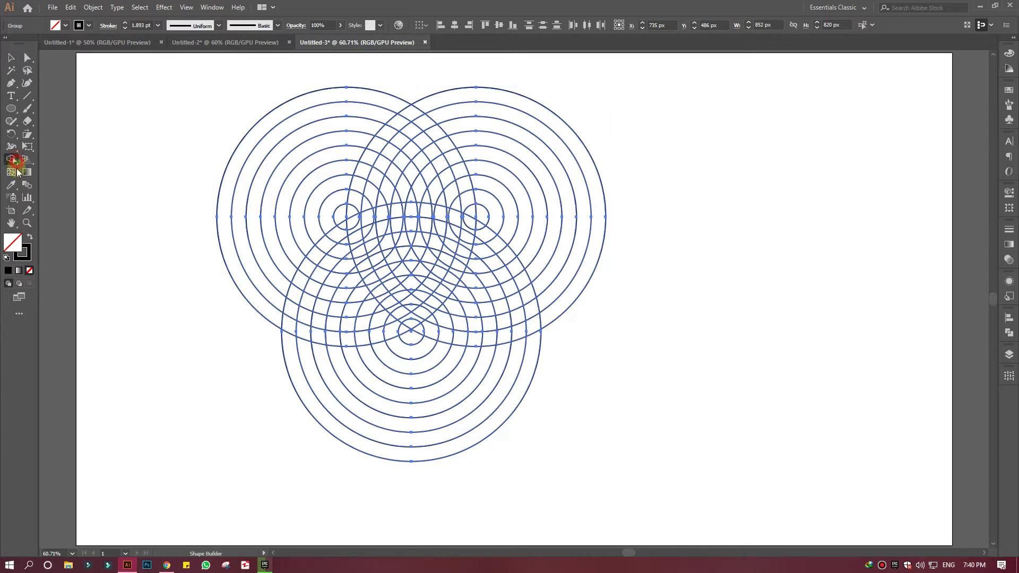
left_click(29, 238)
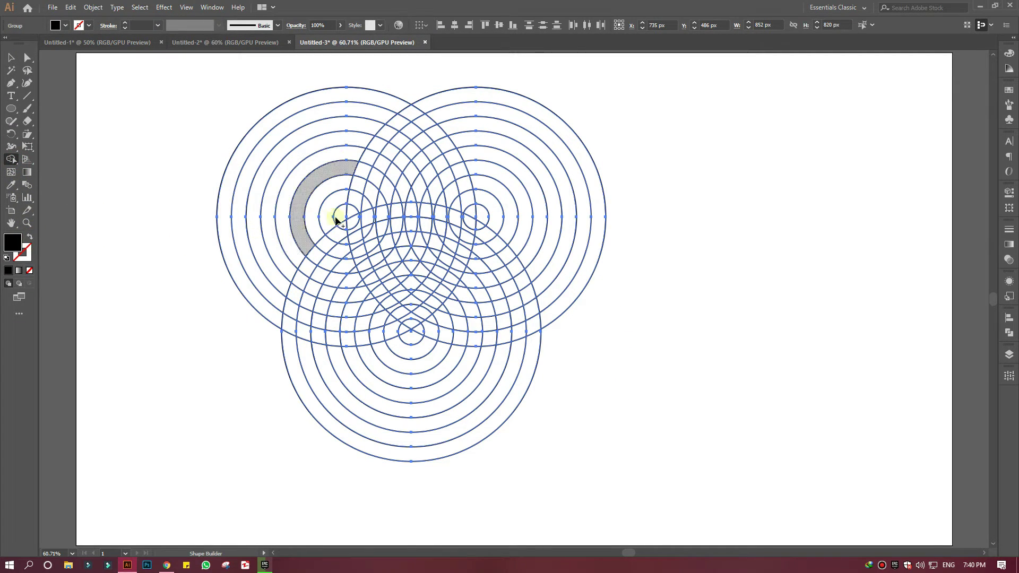
key("shift+x")
key("z")
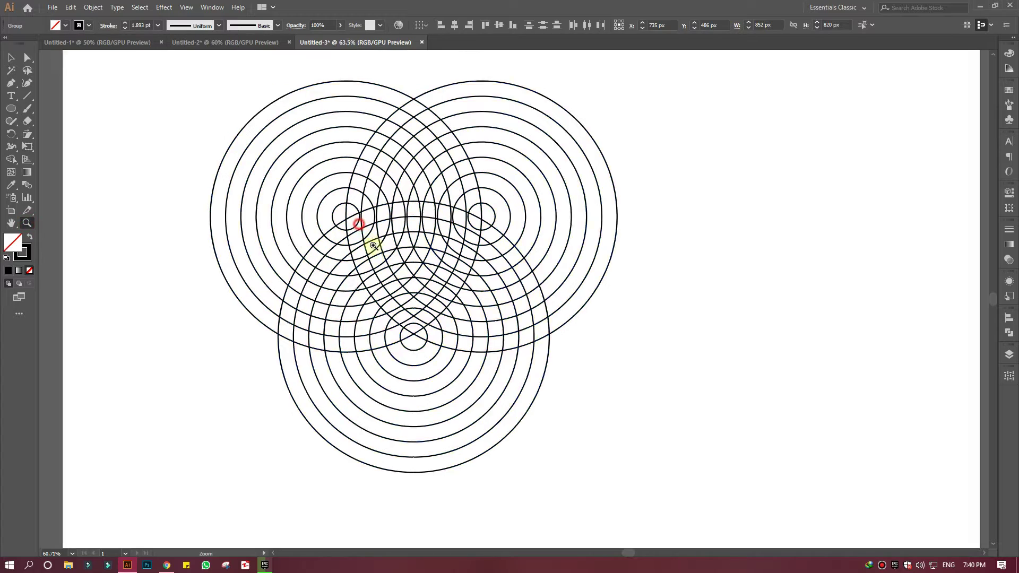
left_click_drag(356, 223, 440, 360)
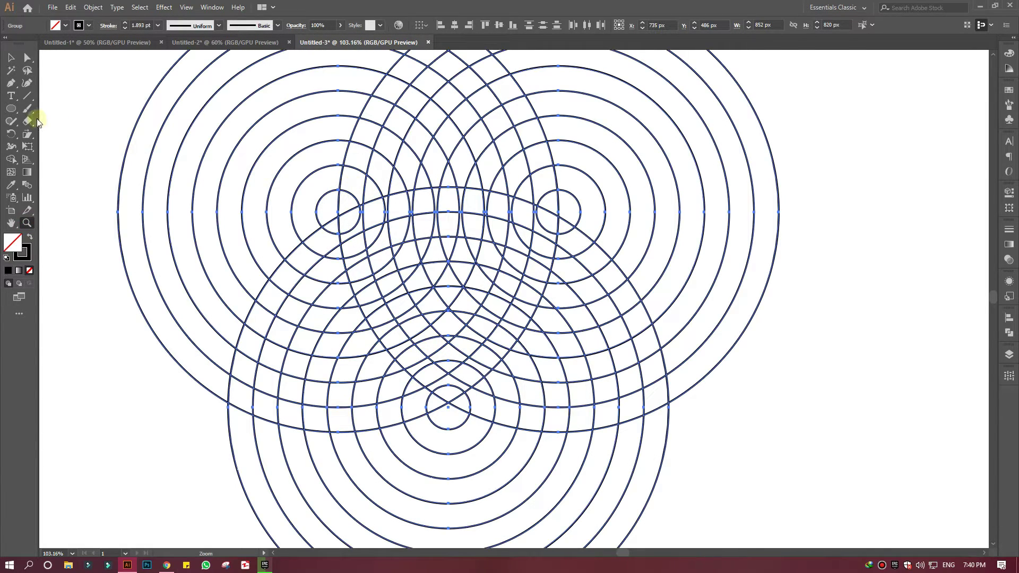
left_click(10, 160)
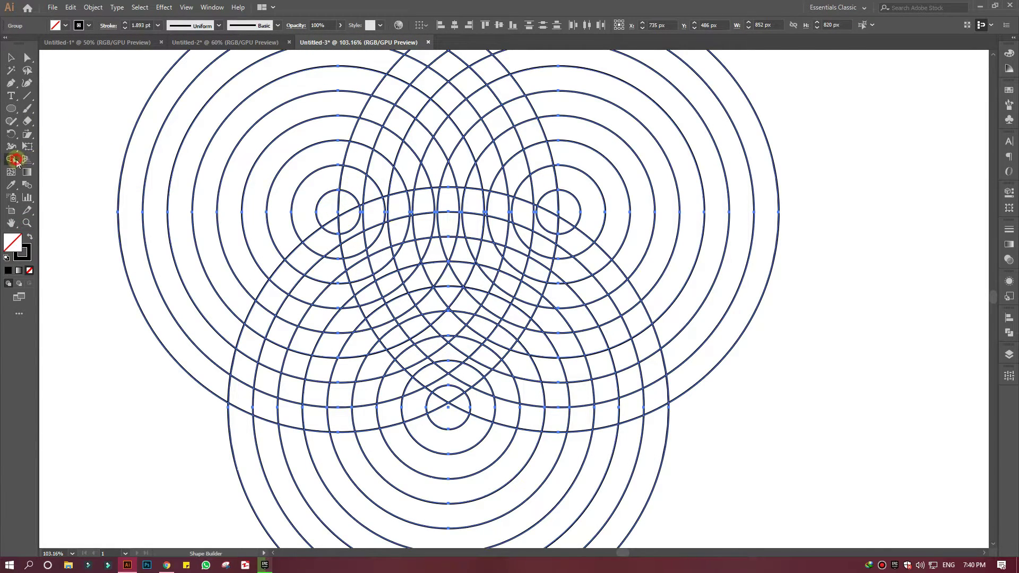
left_click(31, 238)
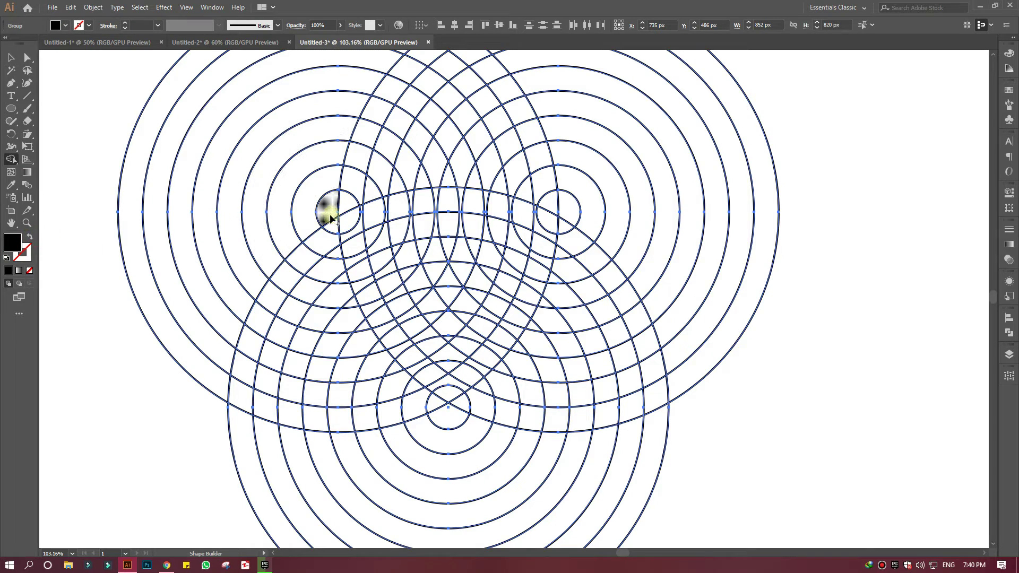
left_click_drag(357, 212, 359, 220)
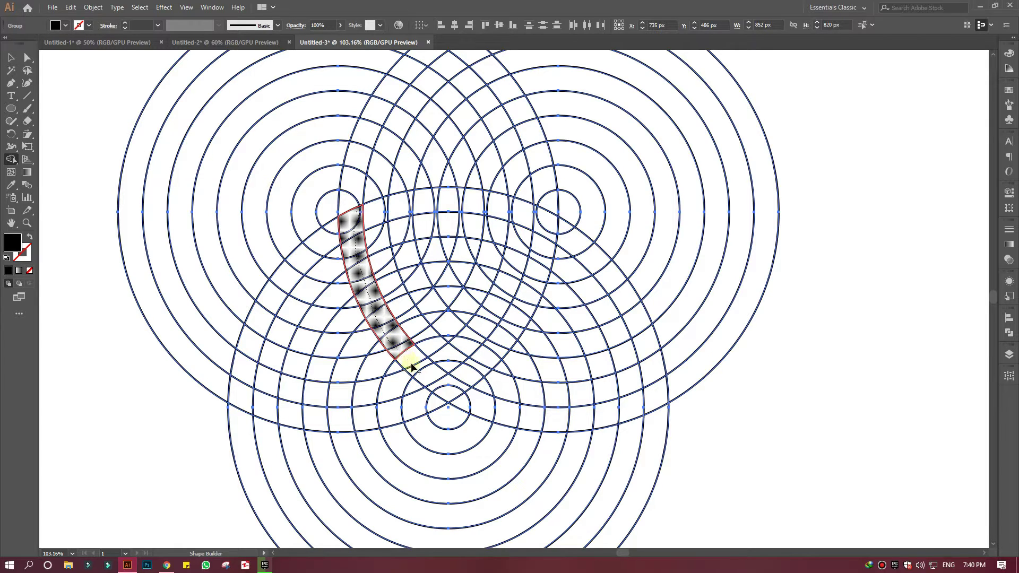
mouse_move(412, 366)
left_mouse_down()
mouse_move(446, 392)
mouse_move(493, 350)
mouse_move(450, 328)
mouse_move(450, 339)
mouse_move(448, 309)
mouse_move(422, 296)
mouse_move(412, 260)
left_mouse_up()
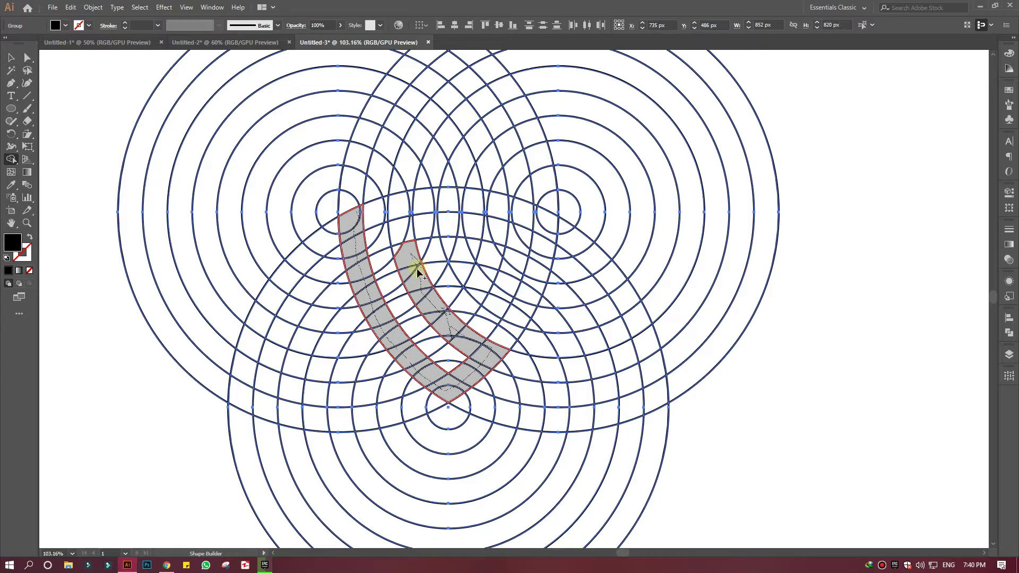
mouse_move(418, 272)
left_mouse_down()
mouse_move(396, 234)
mouse_move(407, 232)
mouse_move(417, 287)
mouse_move(445, 332)
mouse_move(490, 349)
mouse_move(519, 309)
mouse_move(490, 288)
mouse_move(476, 294)
mouse_move(466, 254)
mouse_move(451, 250)
mouse_move(457, 228)
mouse_move(469, 282)
left_mouse_up()
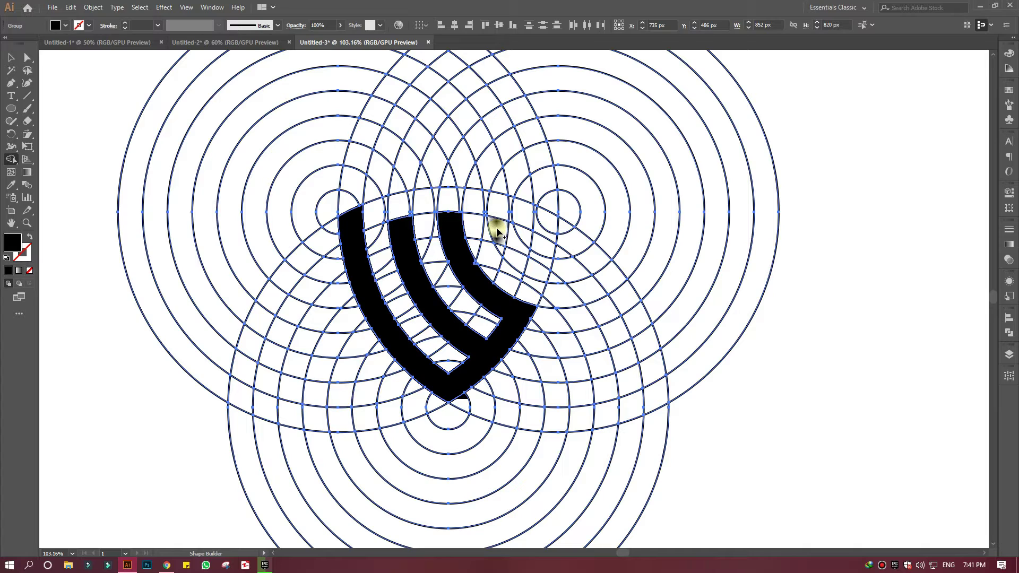
Extend the second and third bands up to the lower group's outer circle and merge the upper-right regions into a separate hook-shaped band.
mouse_move(401, 228)
left_mouse_down()
mouse_move(405, 200)
mouse_move(459, 199)
left_mouse_up()
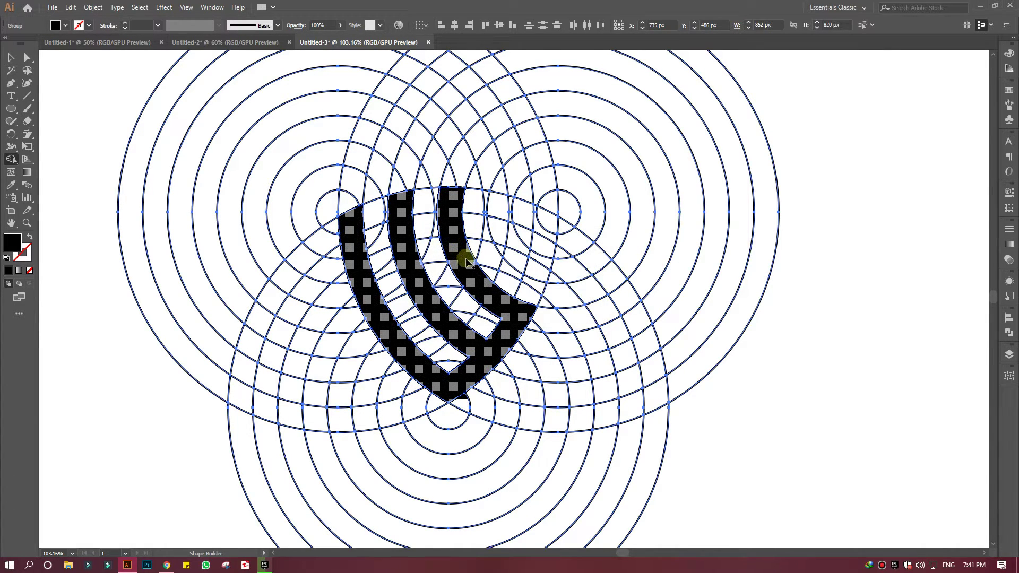
left_click_drag(466, 261, 476, 271)
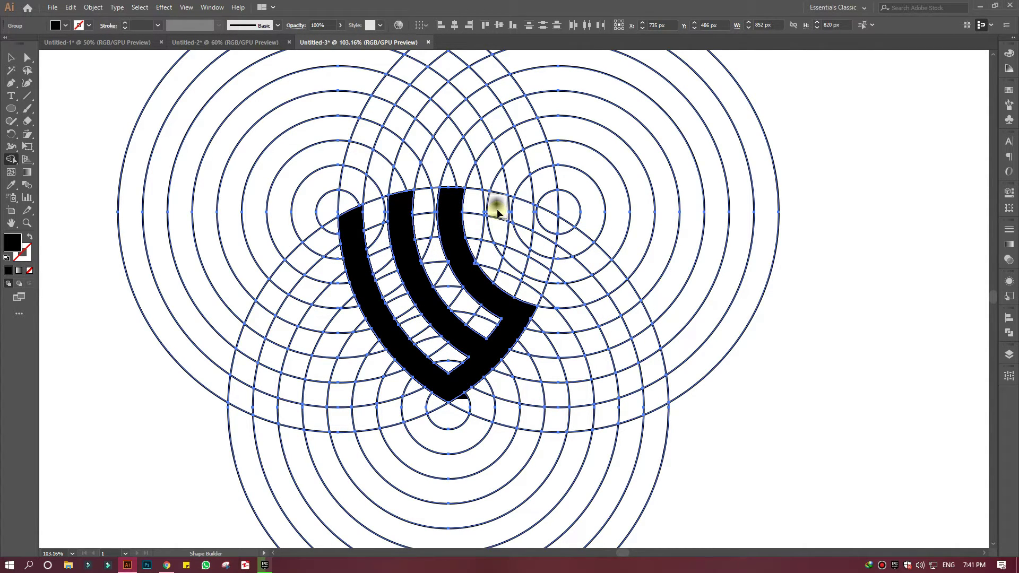
left_click_drag(498, 210, 507, 215)
mouse_move(507, 240)
left_mouse_down()
mouse_move(537, 269)
mouse_move(546, 221)
left_mouse_up()
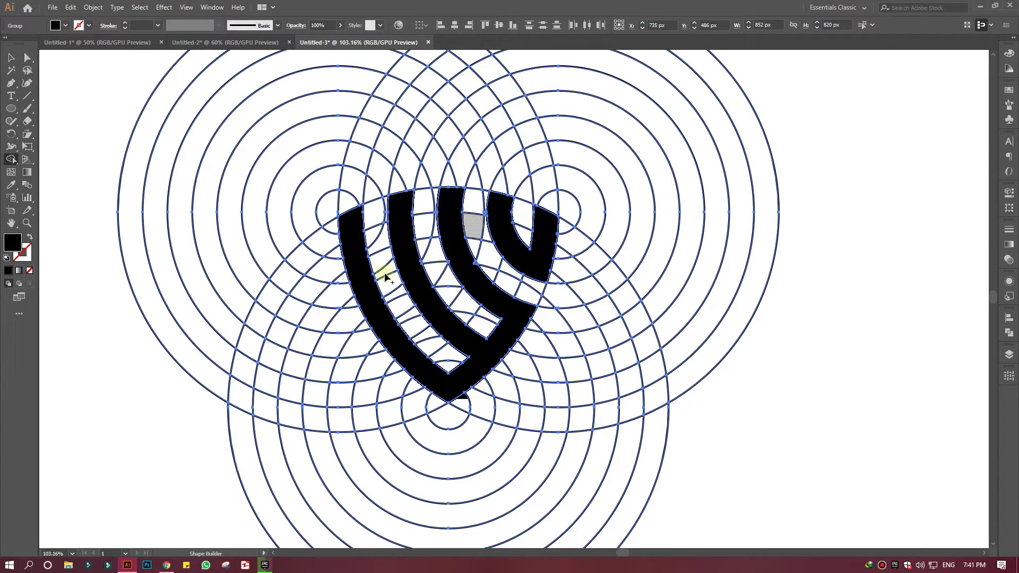
Examine the edges of the merged black bands and the gaps between them up close.
left_click(27, 223)
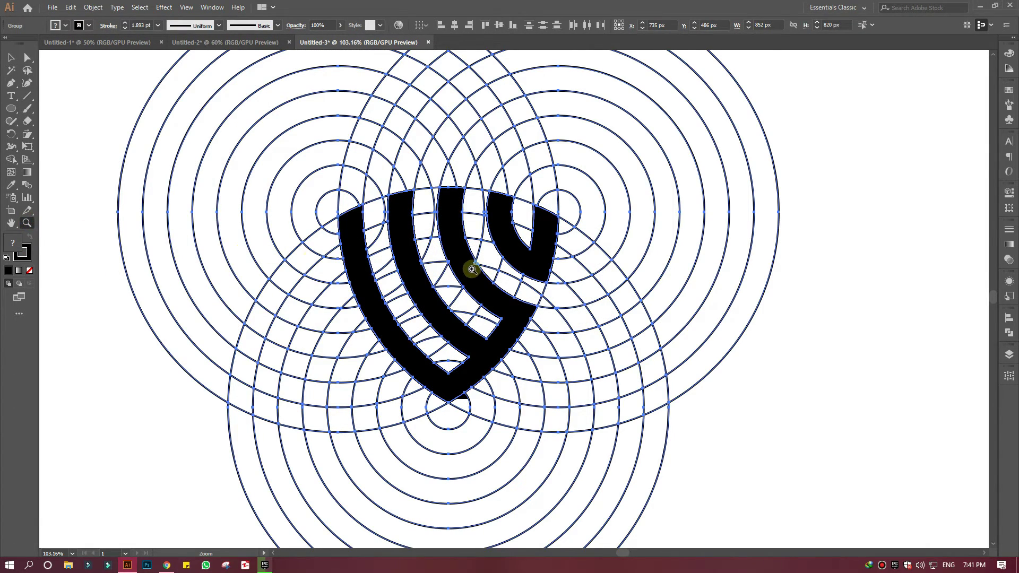
left_click_drag(467, 267, 524, 372)
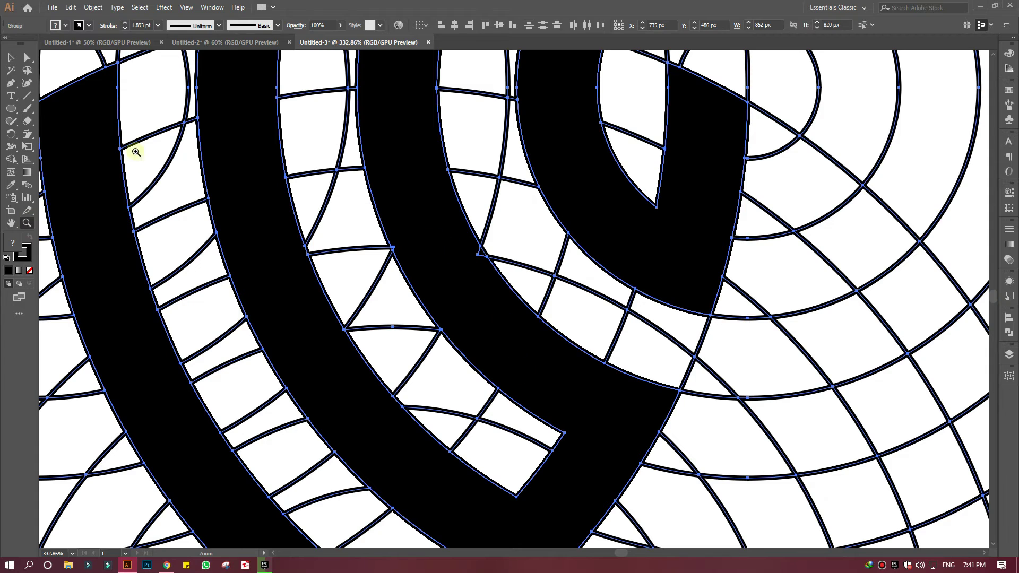
left_click(11, 159)
mouse_move(125, 183)
left_mouse_down()
mouse_move(444, 237)
mouse_move(483, 257)
left_mouse_up()
mouse_move(483, 260)
left_mouse_down()
mouse_move(475, 277)
mouse_move(441, 296)
mouse_move(423, 239)
mouse_move(393, 352)
mouse_move(415, 265)
left_mouse_up()
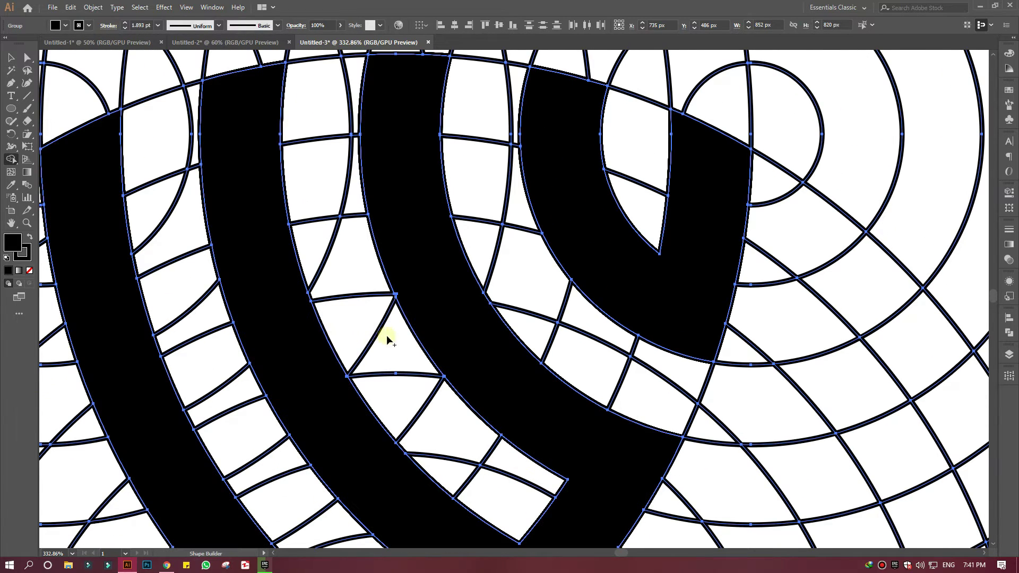
scroll(393, 339, "down", 3)
scroll(409, 380, "down", 2)
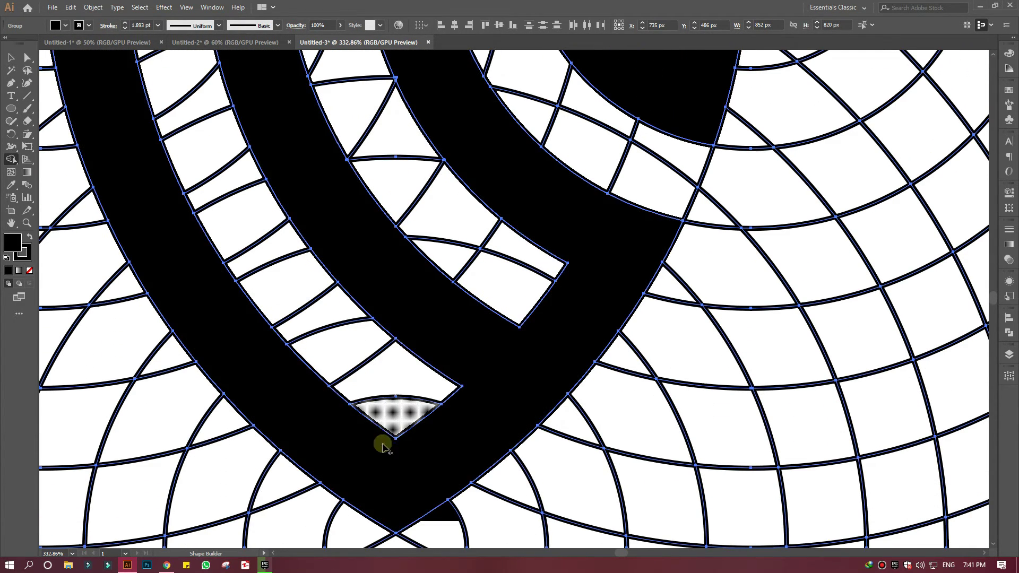
scroll(590, 276, "up", 3)
scroll(658, 227, "up", 3)
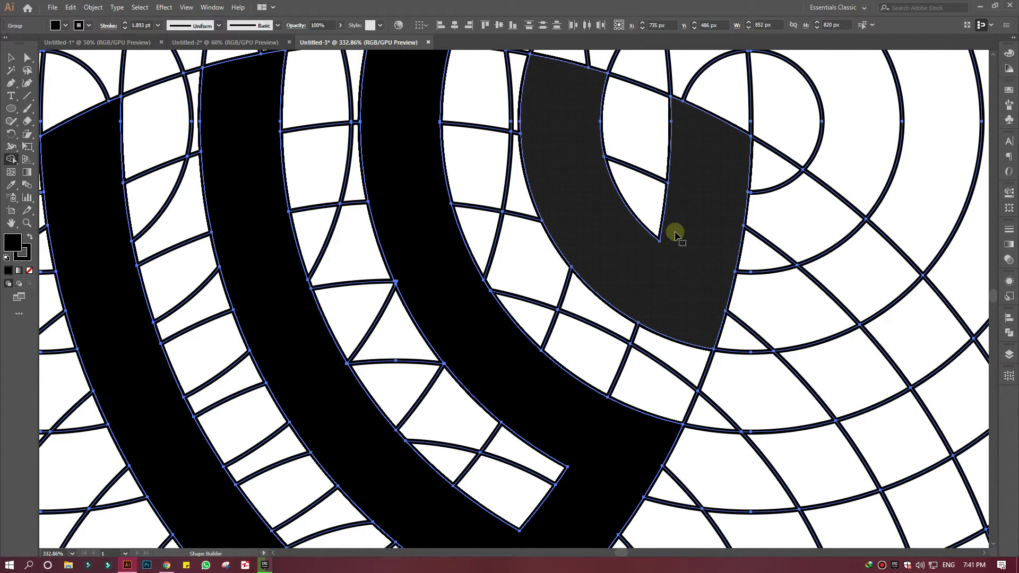
key("ctrl+0")
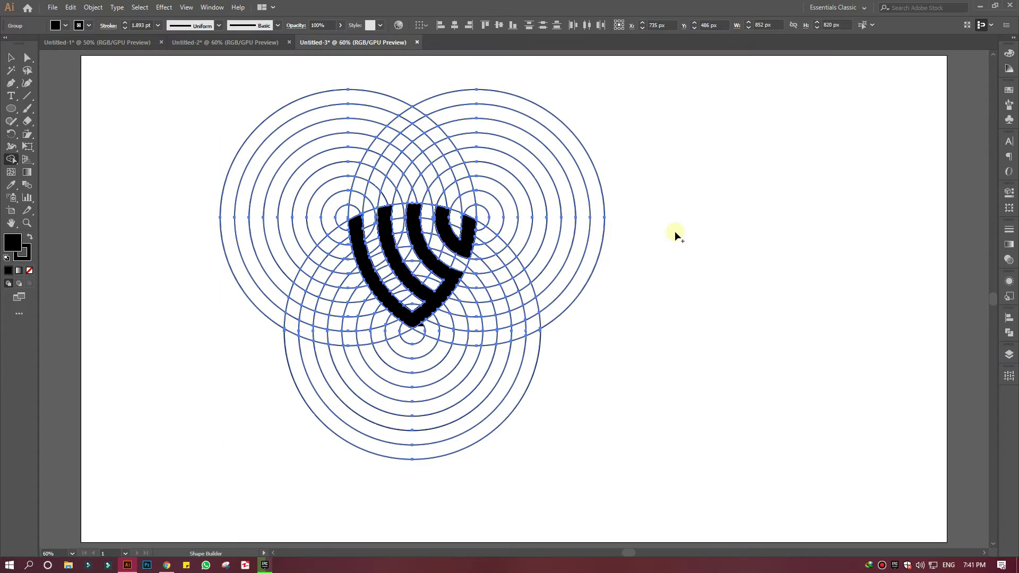
Ungroup the circle artwork containing the merged black bands and clear the selection.
left_click(10, 60)
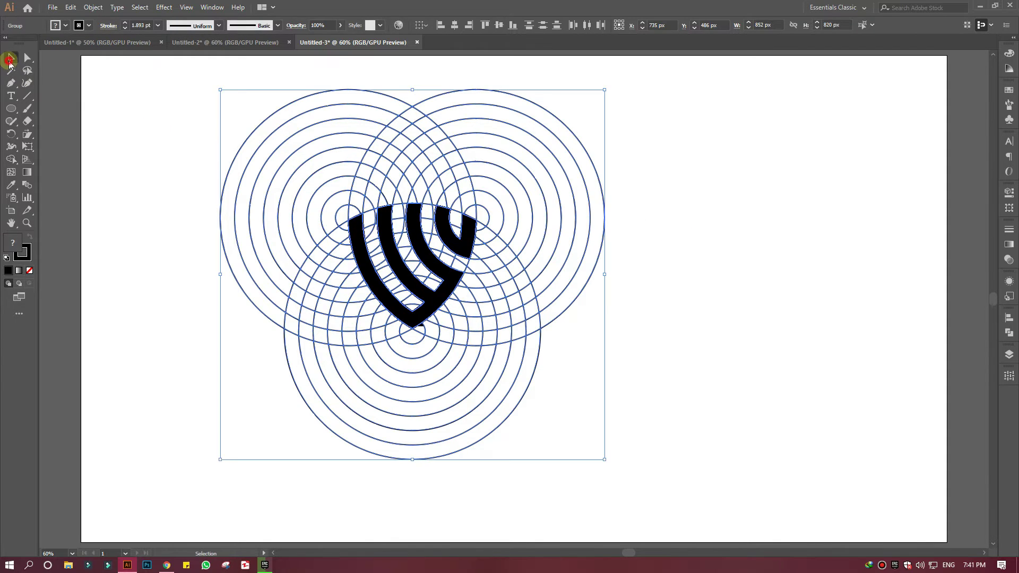
right_click(234, 221)
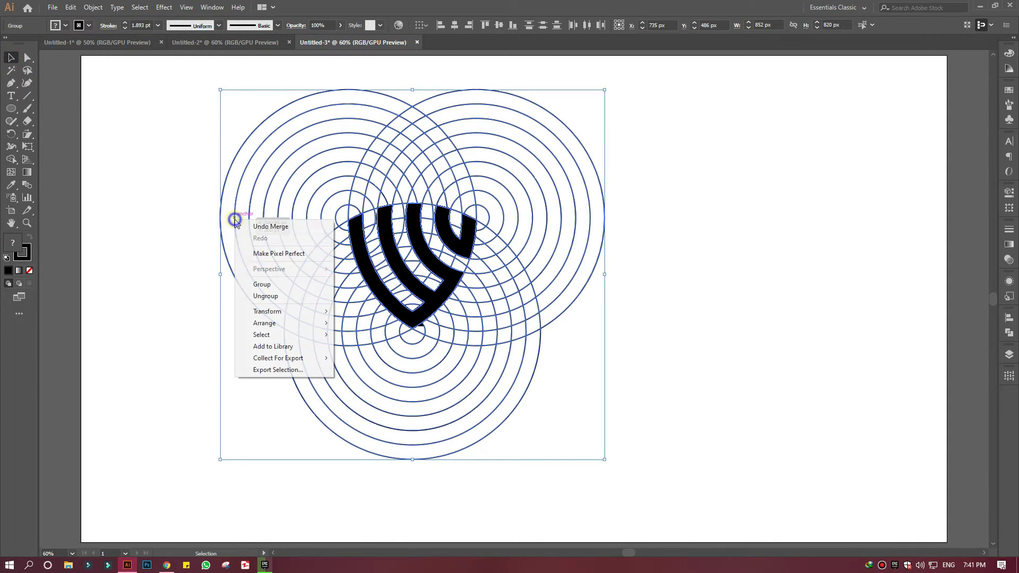
left_click(262, 296)
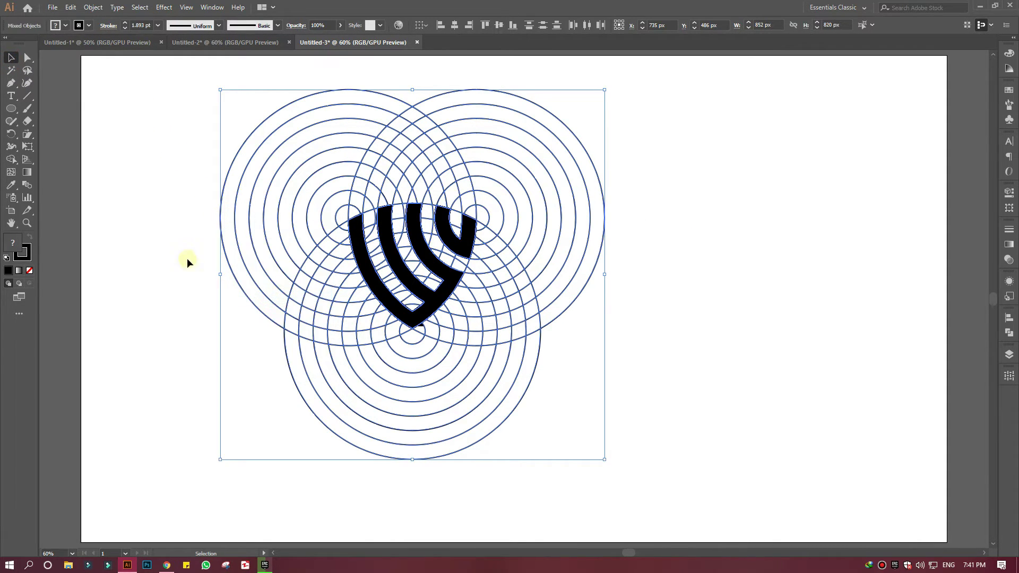
left_click(169, 227)
Select all black-filled bands with the Magic Wand and set their stroke to None.
left_click(11, 70)
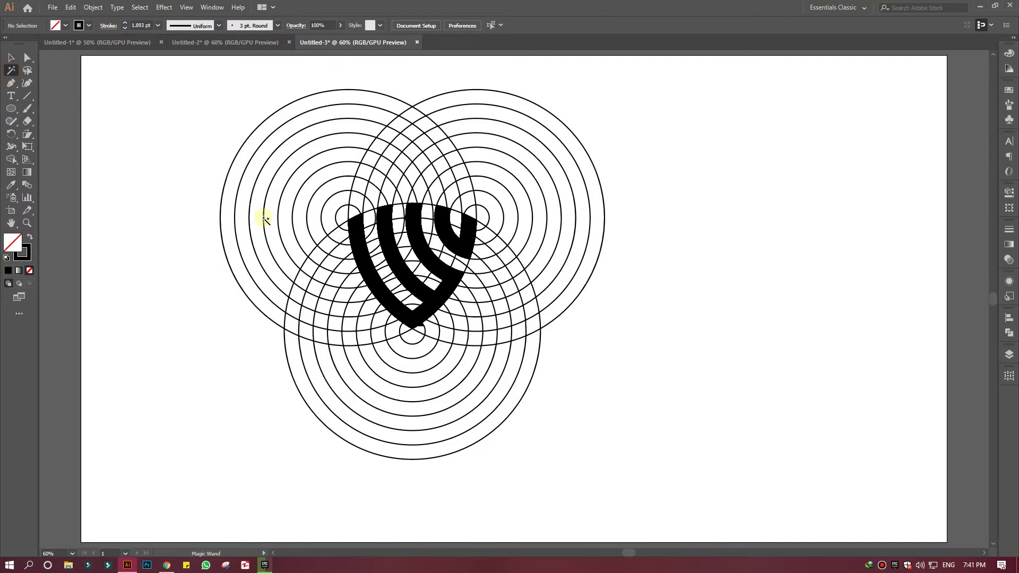
left_click(360, 260)
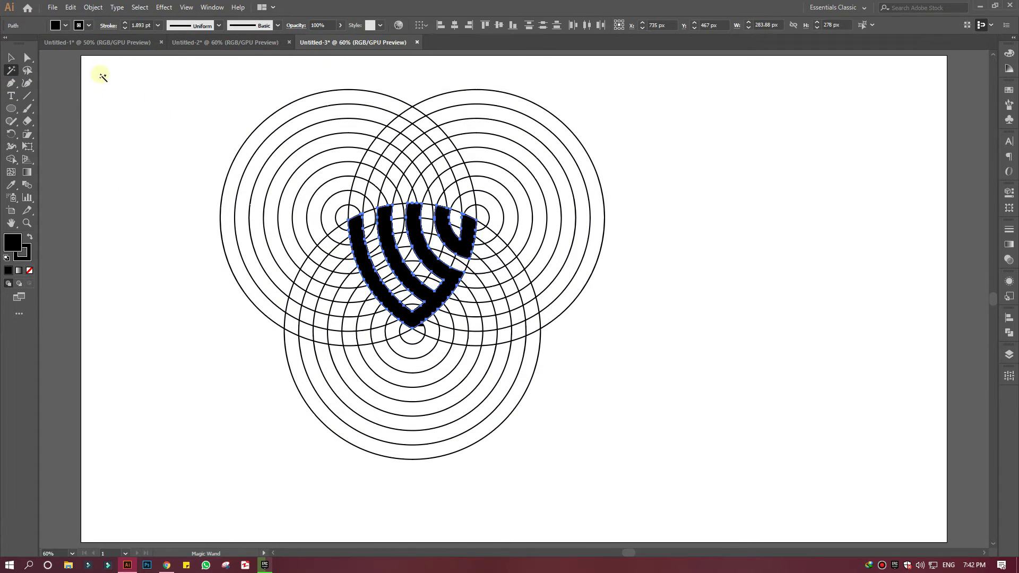
left_click(89, 25)
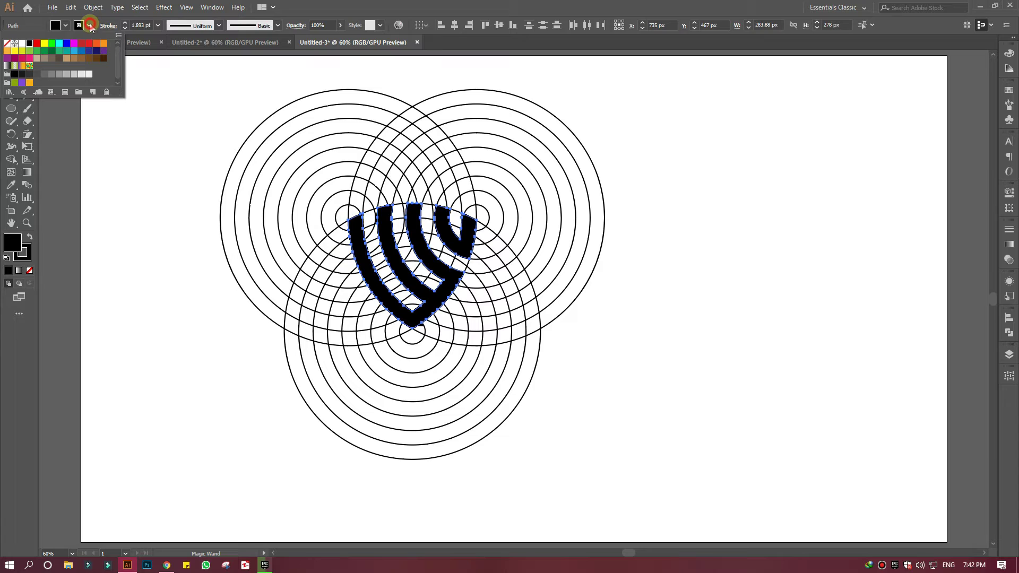
left_click(8, 44)
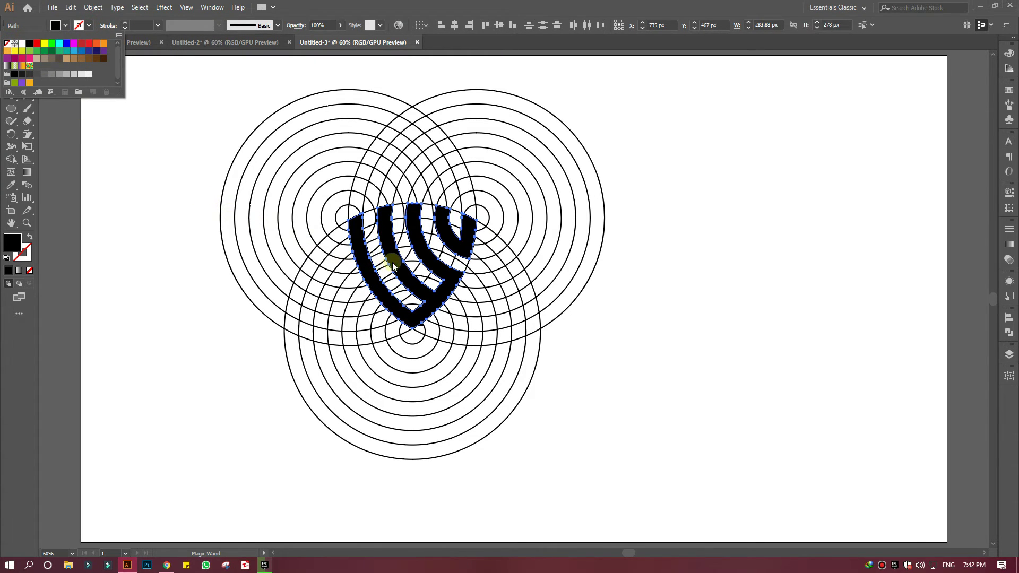
left_click(109, 137)
Move the black bands clear of the circles to about X 1401 px, Y 540 px, and delete all remaining circle artwork.
key("v")
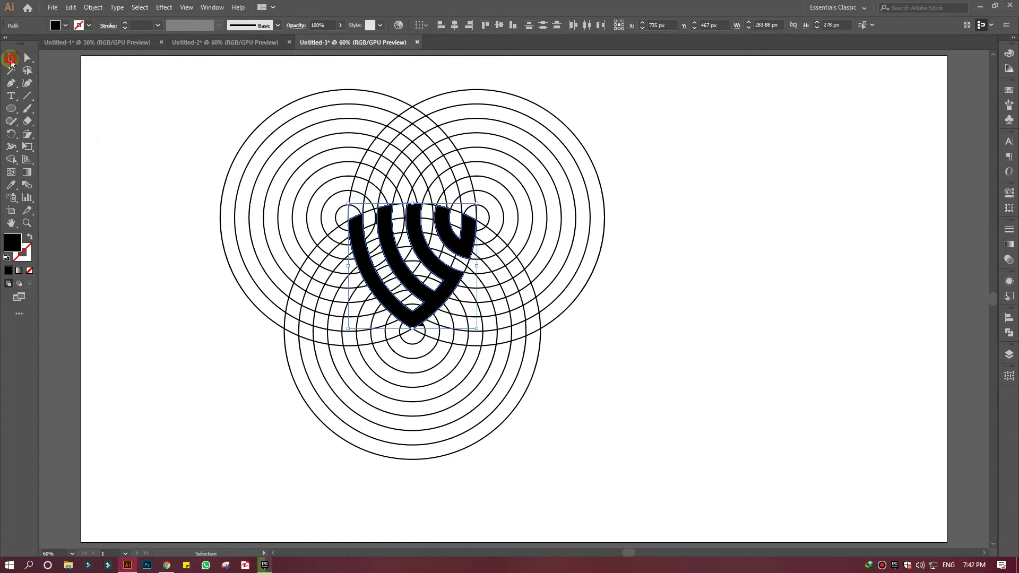
left_click_drag(390, 301, 668, 332)
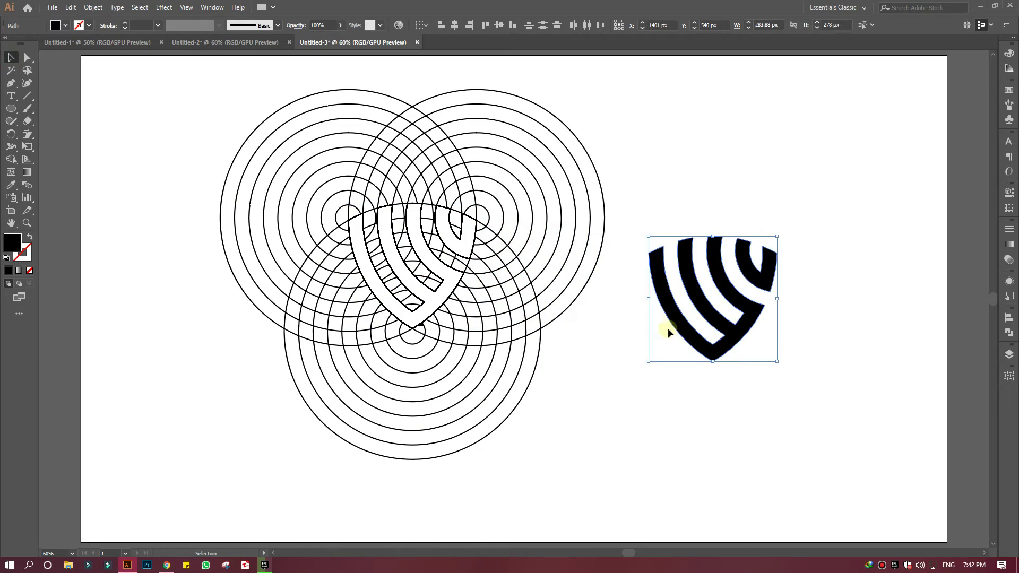
left_click(606, 330)
left_click_drag(280, 219, 561, 453)
key("Delete")
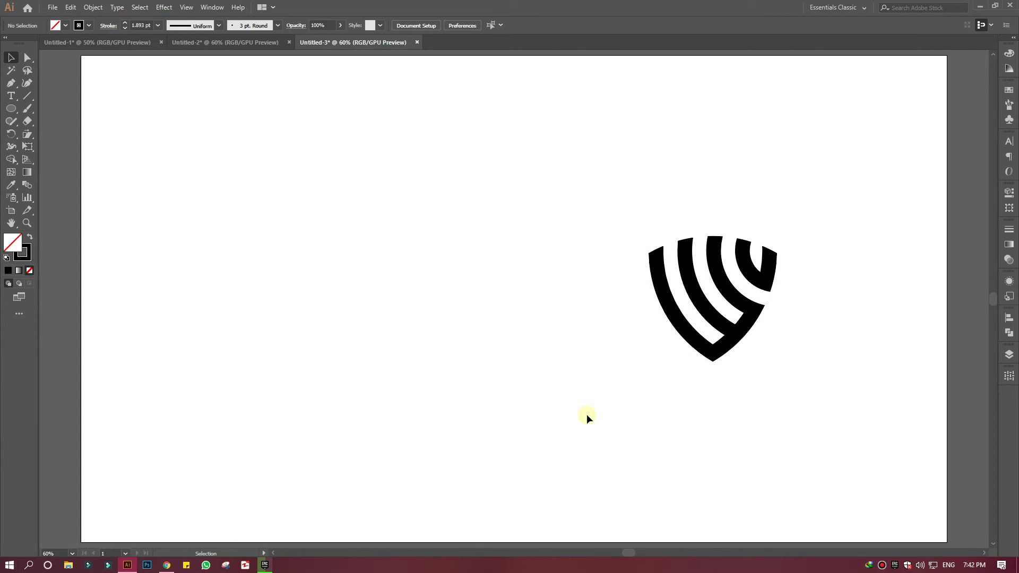
Enlarge the striped shield mark proportionally to fill most of the artboard's height and place it near the artboard's centre.
left_click_drag(595, 230, 812, 420)
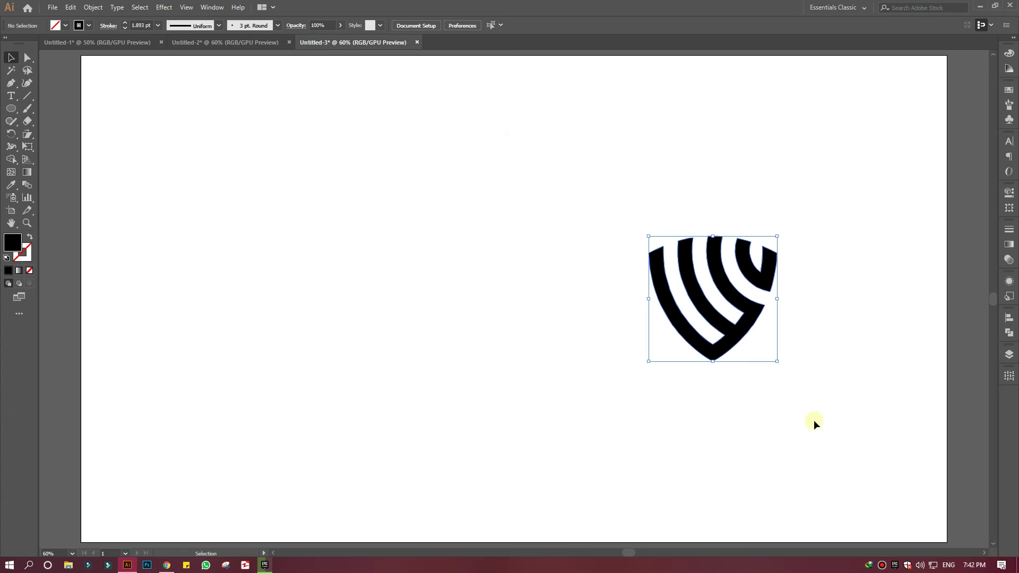
left_click_drag(731, 335, 664, 485)
left_click(718, 333)
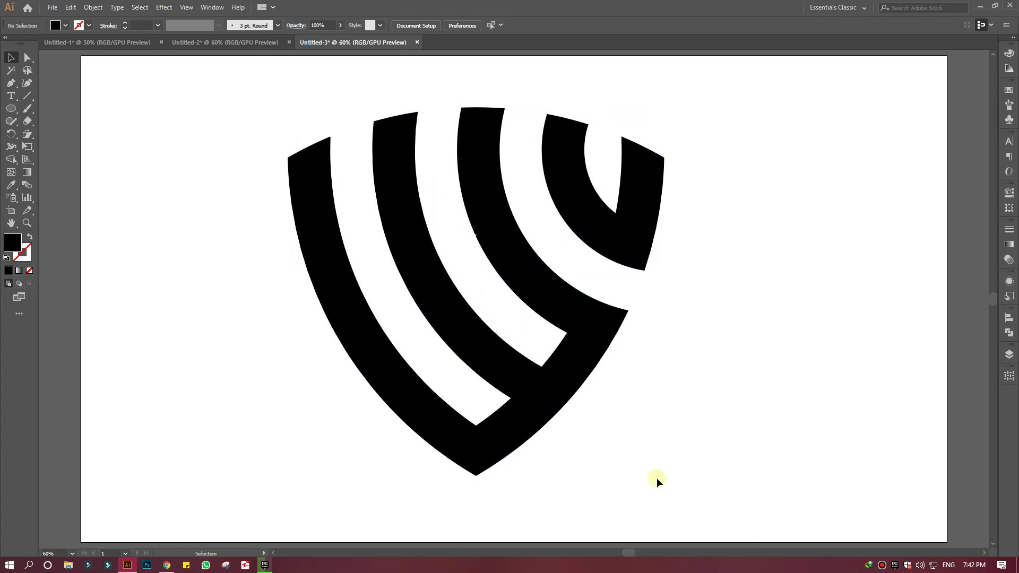